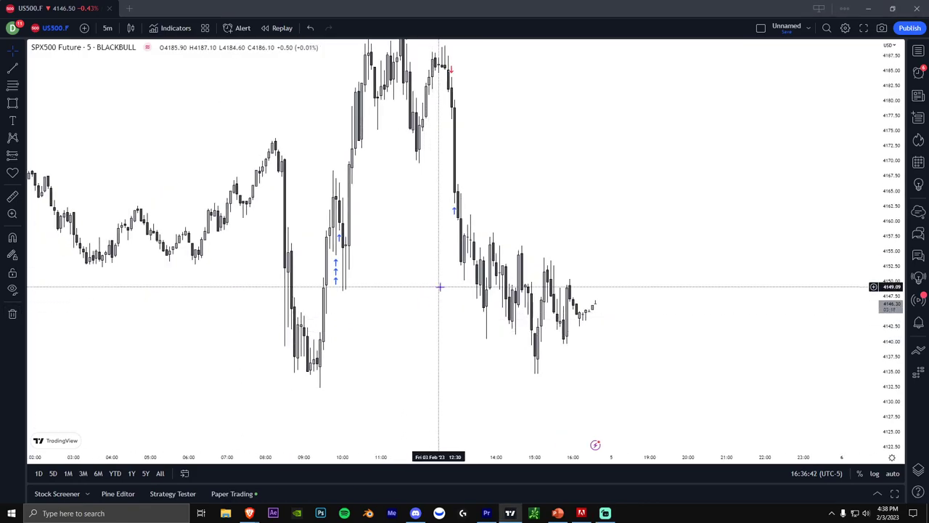
- Hide the trade execution markers on the chart through the chart's trading settings
left_click(845, 27)
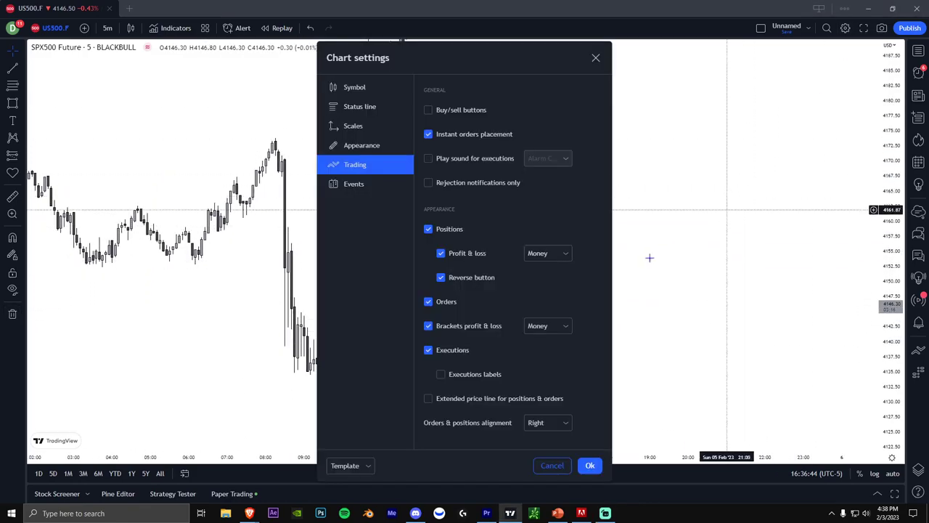
left_click(589, 464)
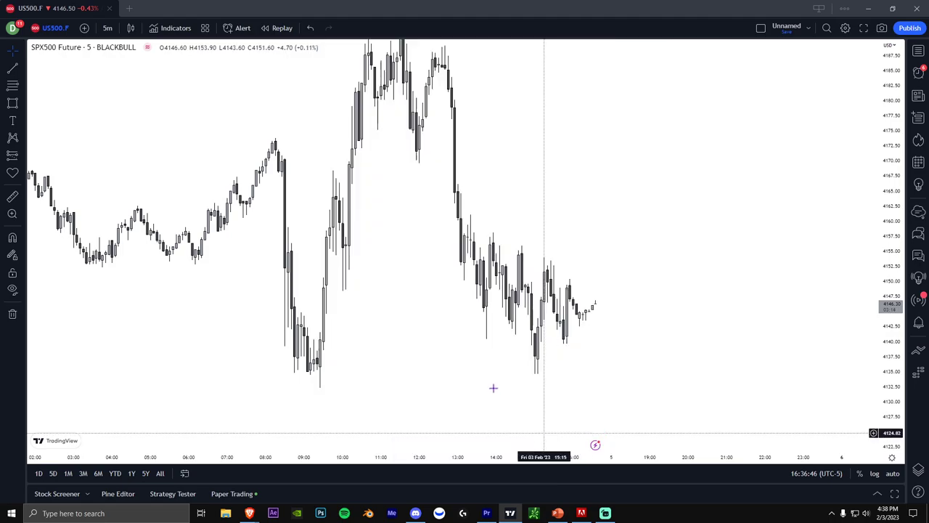
- Switch the chart to the 15-minute timeframe and examine the recent price action
left_click(107, 28)
left_click(161, 126)
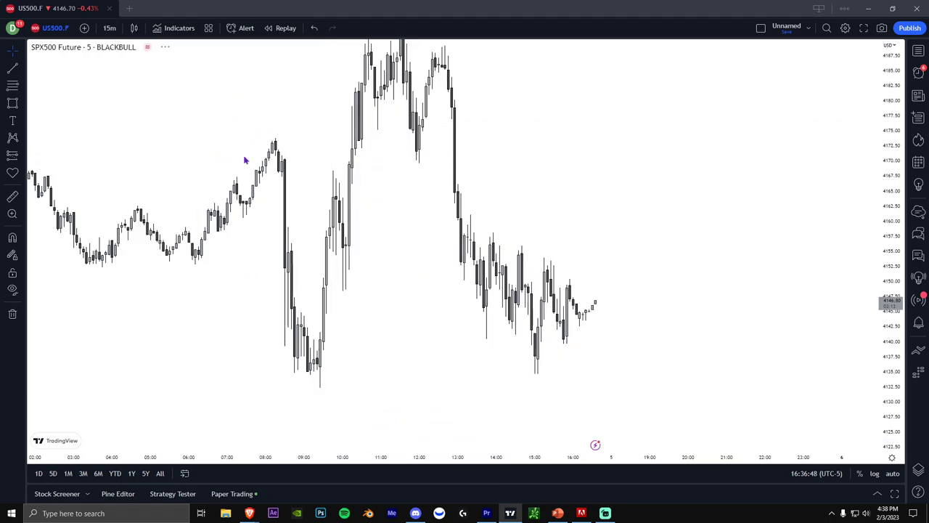
left_click_drag(713, 303, 717, 309)
left_click_drag(887, 309, 884, 403)
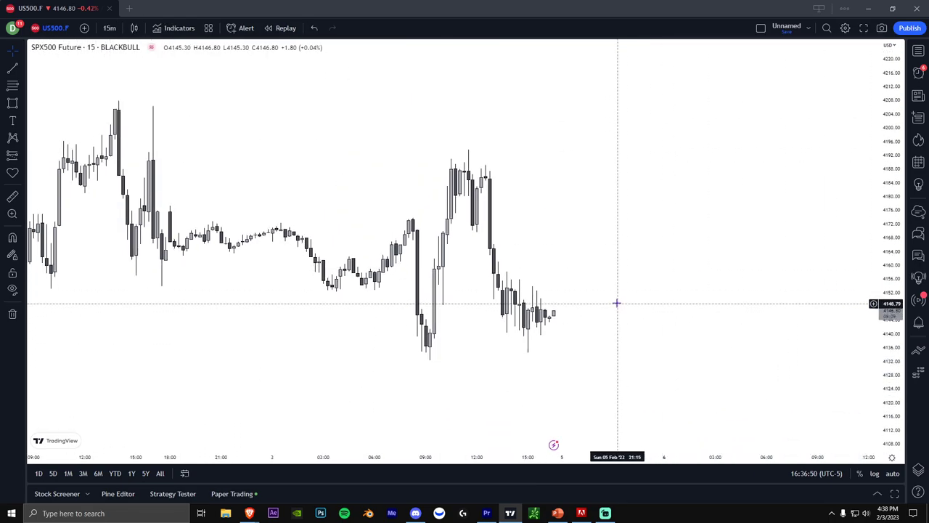
left_click_drag(616, 303, 709, 334)
scroll(741, 333, "up", 1)
left_click_drag(643, 288, 690, 288)
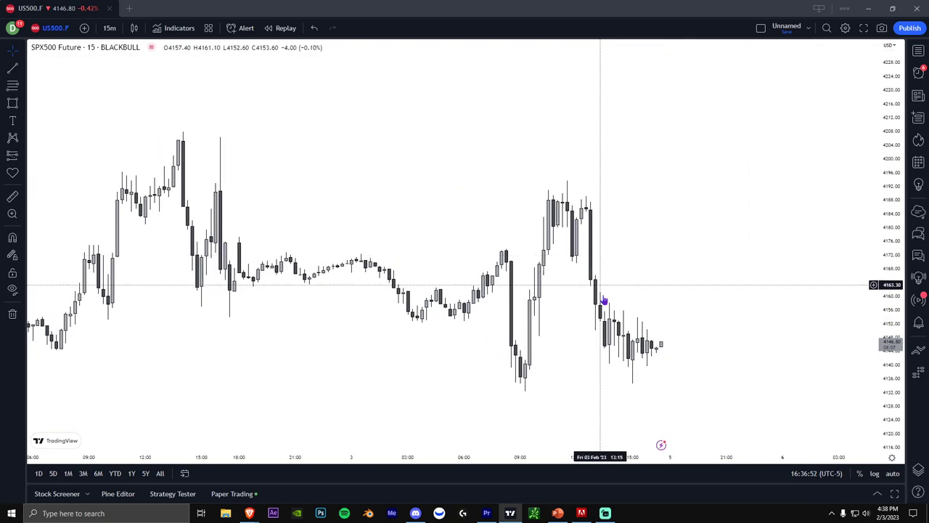
- Switch the chart to the 1-hour timeframe with the 1–3 February candles in view
left_click(108, 28)
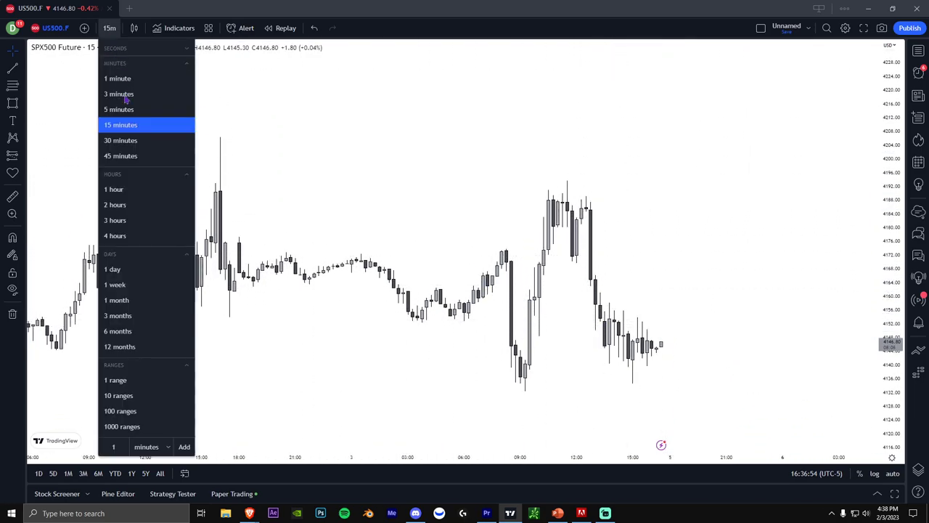
left_click(114, 190)
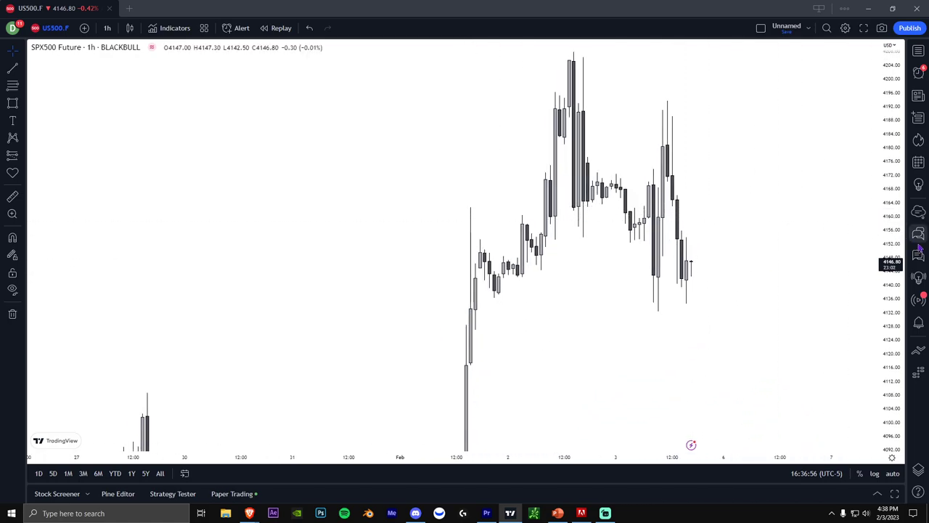
left_click_drag(744, 374, 756, 271)
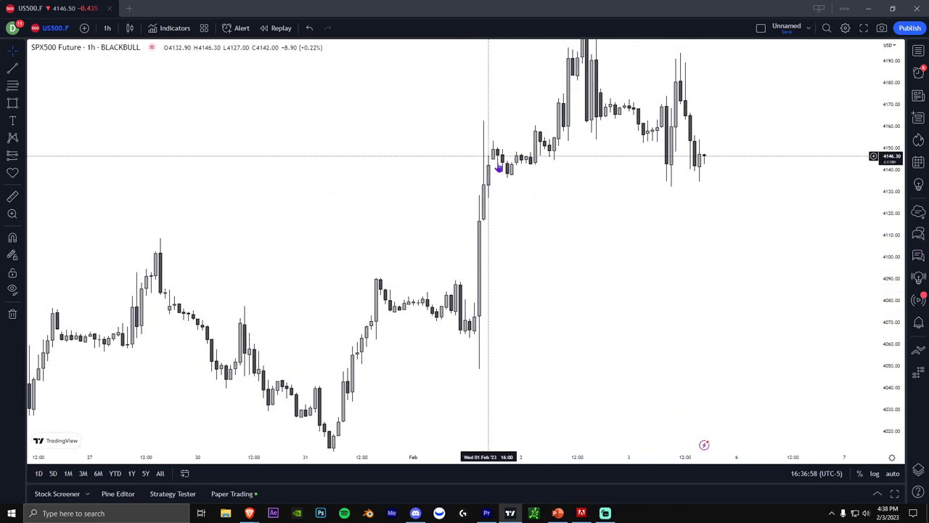
scroll(508, 217, "up", 4)
left_click_drag(517, 254, 670, 345)
left_click_drag(884, 343, 881, 185)
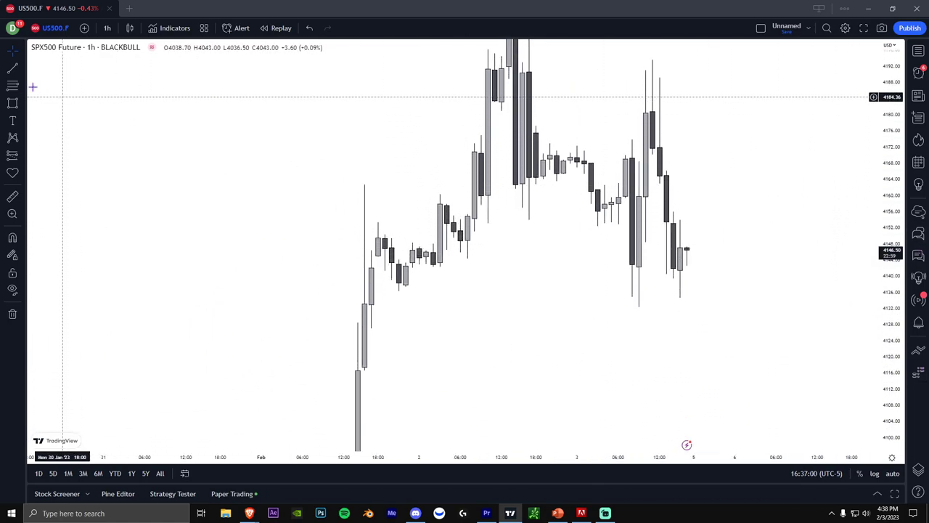
- Draw two rectangles over the early 2 February candles, spanning about 4142–4146 and about 4147–4158
left_click(13, 103)
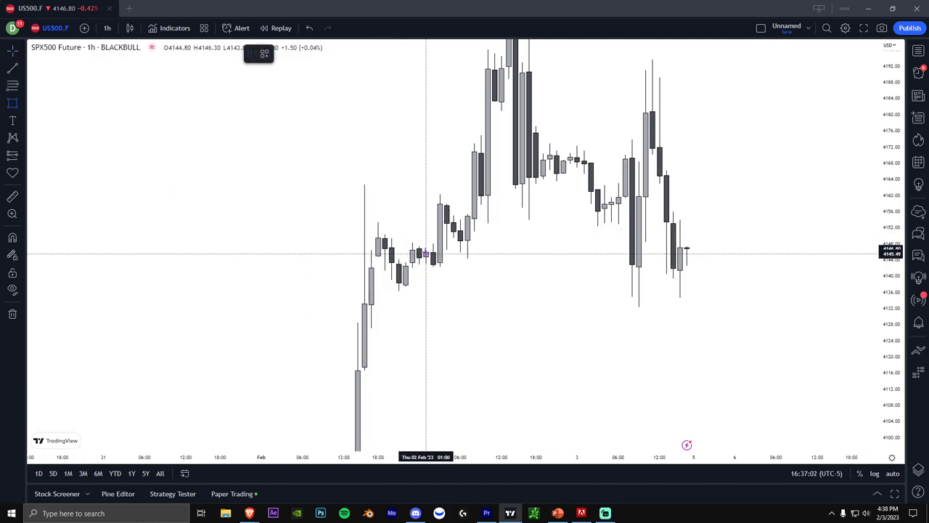
left_click_drag(426, 252, 515, 266)
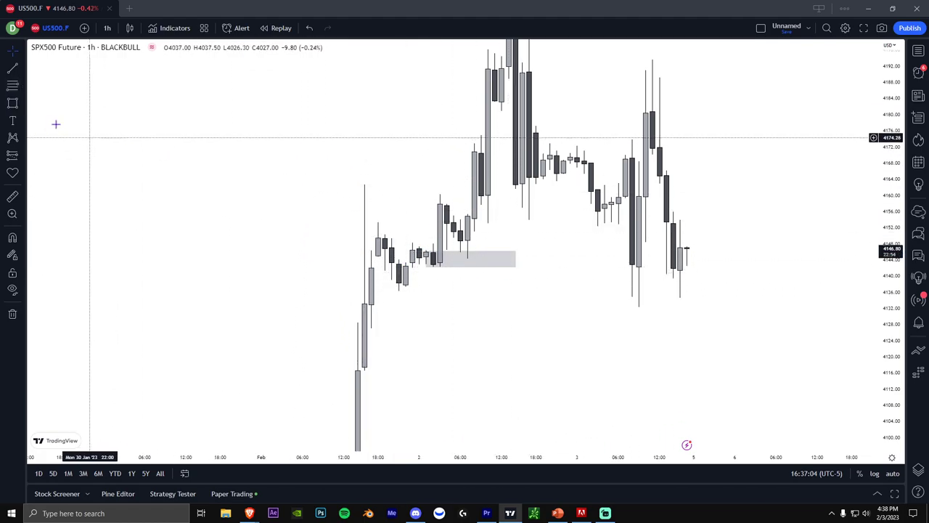
left_click(12, 103)
mouse_move(440, 203)
left_mouse_down()
mouse_move(550, 251)
mouse_move(529, 247)
left_mouse_up()
left_click(535, 276)
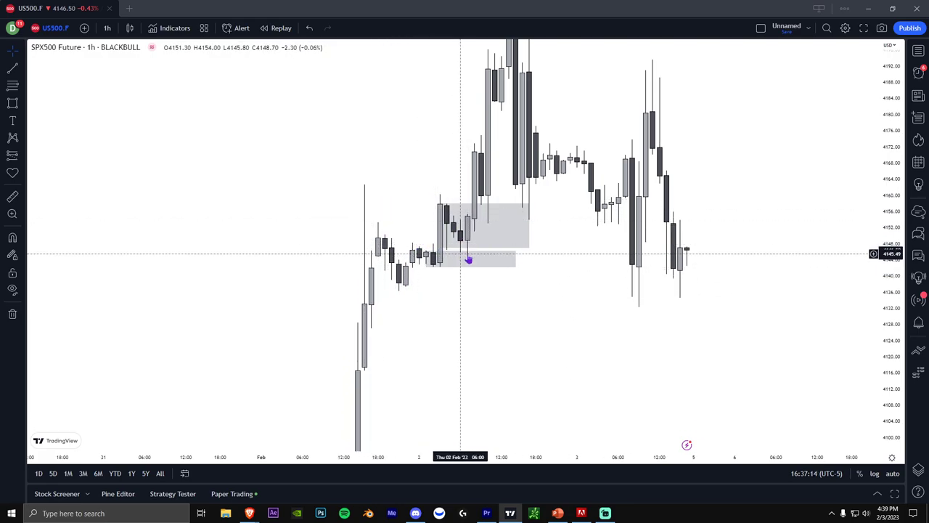
- Draw a rectangle near the 2 February high, starting at the 10:00 candle and spanning about 4183–4195
left_click_drag(498, 294, 478, 299)
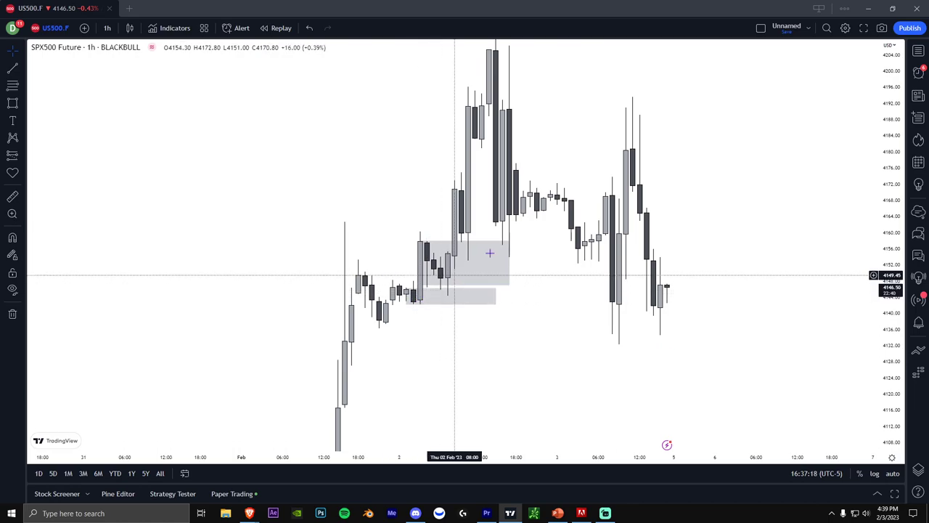
left_click_drag(572, 167, 566, 198)
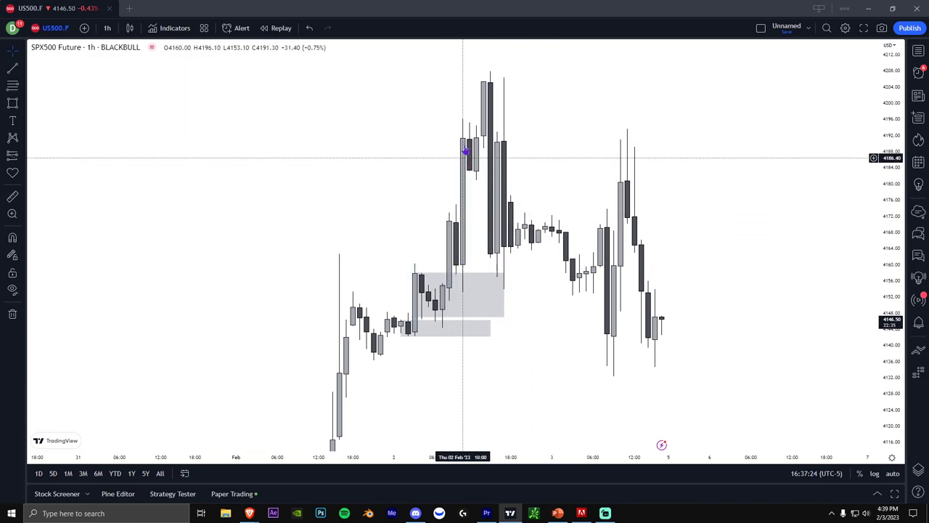
left_click_drag(577, 150, 527, 157)
scroll(524, 158, "up", 2)
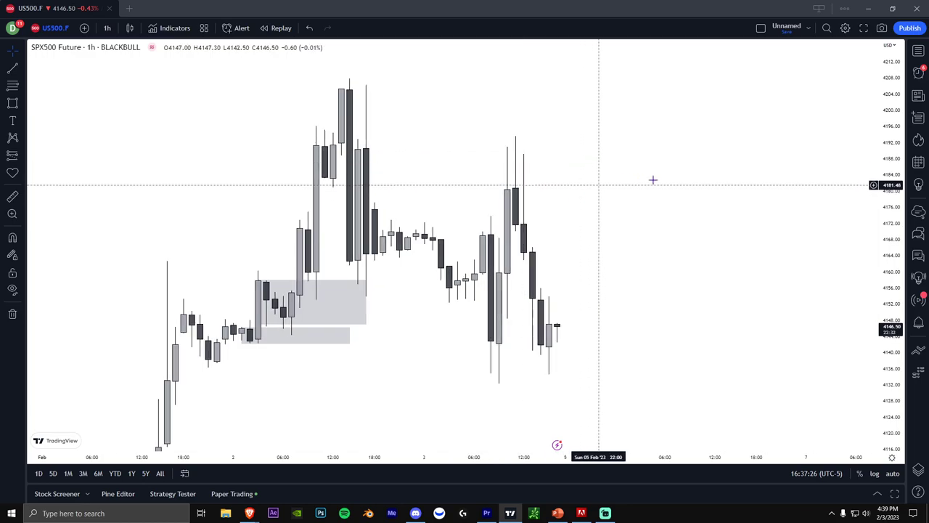
left_click_drag(641, 181, 699, 176)
left_click_drag(890, 222, 887, 301)
scroll(602, 263, "up", 1)
left_click_drag(634, 244, 676, 241)
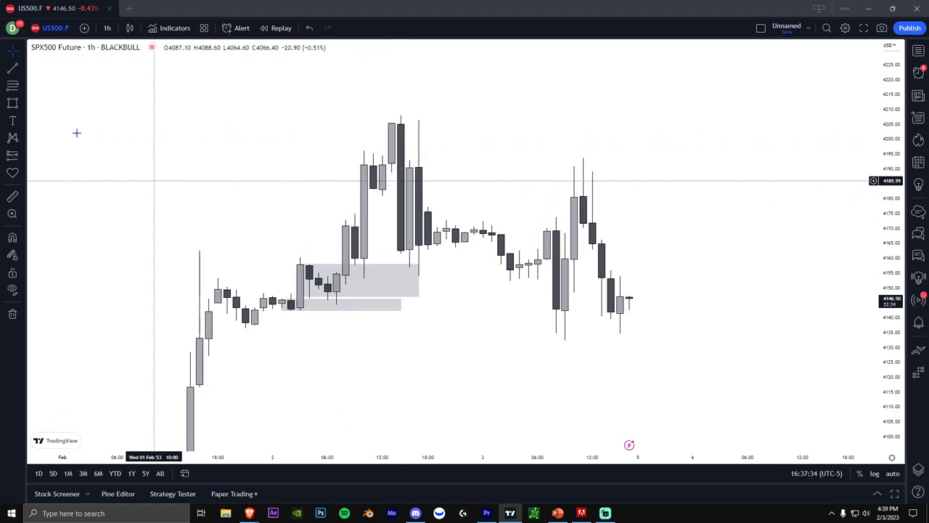
left_click(13, 102)
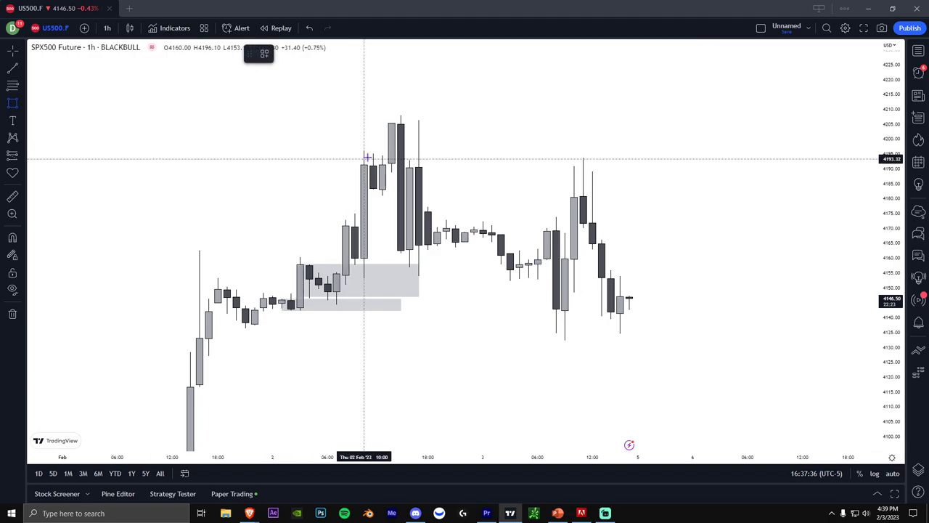
left_click_drag(364, 154, 464, 191)
left_click(409, 141)
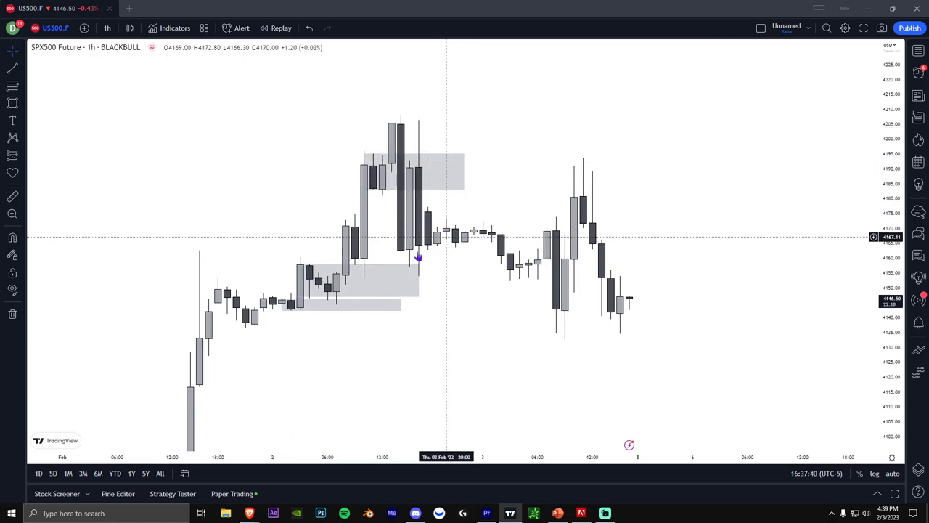
left_click_drag(473, 290, 376, 261)
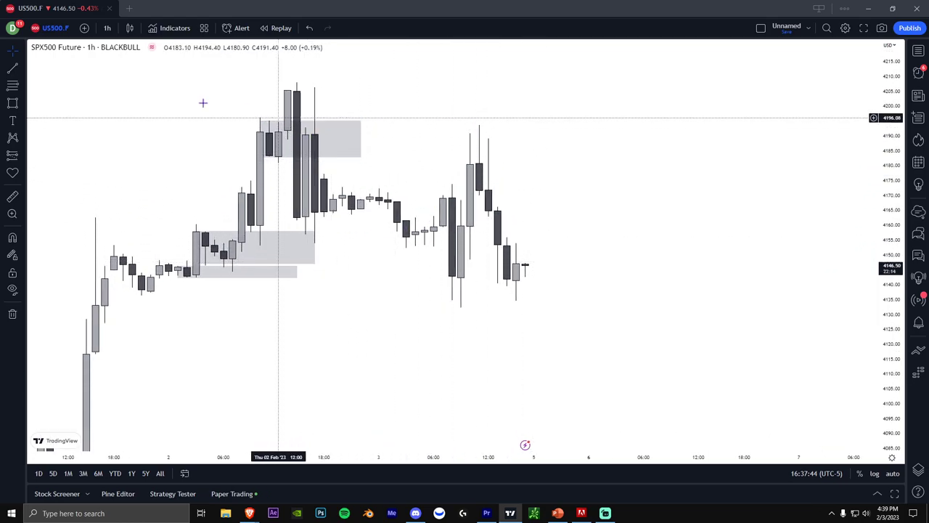
left_click(13, 69)
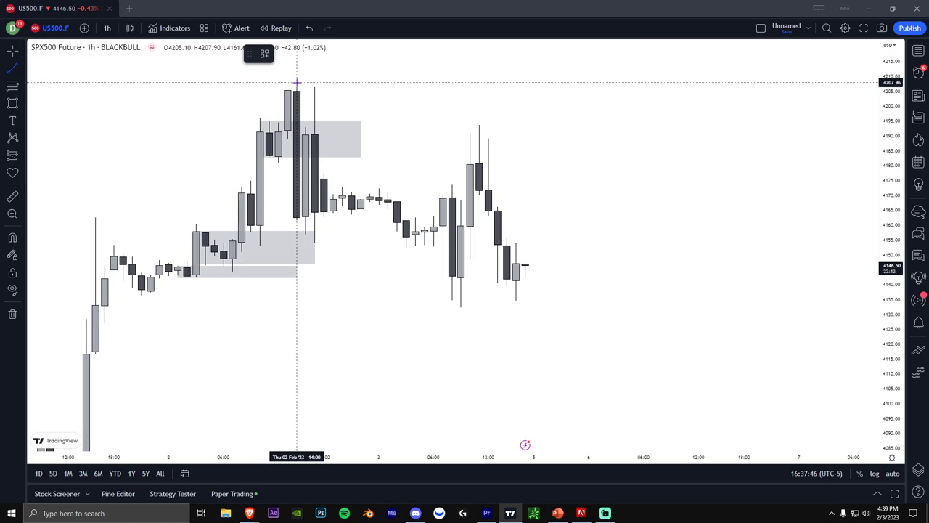
left_click(570, 82)
key("Delete")
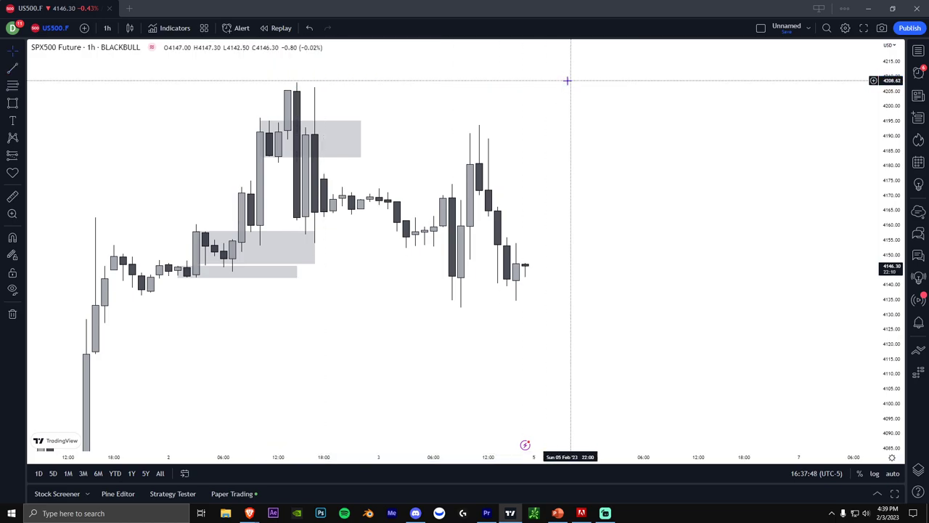
- On the 5-minute timeframe, draw a horizontal trend line from the 3 February low, about 4132, past the latest candle
left_click(106, 30)
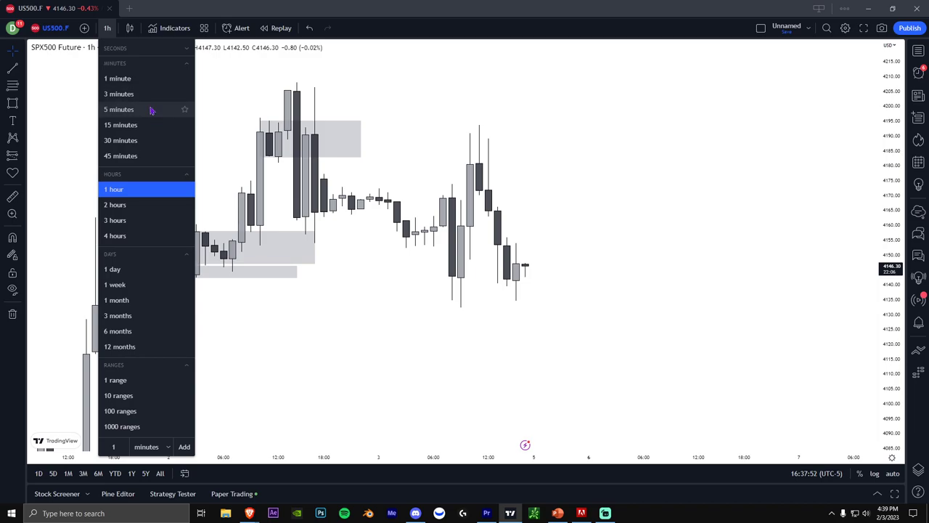
left_click(151, 109)
scroll(544, 222, "down", 5)
left_click_drag(563, 218, 828, 252)
left_click_drag(891, 249, 601, 178)
mouse_move(642, 241)
left_mouse_down()
mouse_move(592, 201)
mouse_move(510, 177)
left_mouse_up()
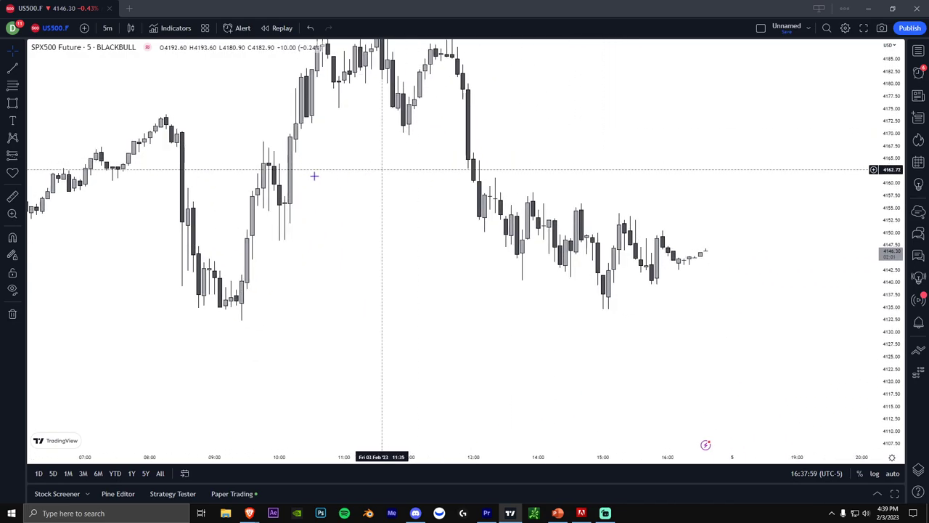
left_click(241, 320)
left_click(762, 319)
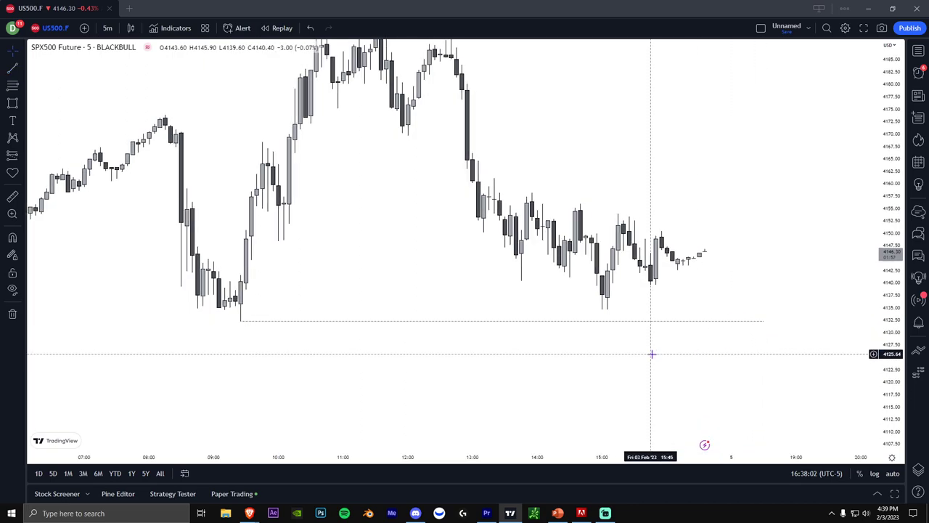
- Switch the chart back to the 1-hour timeframe and compress the price scale to fit the marked zones
left_click_drag(893, 245, 841, 280)
left_click_drag(314, 146, 333, 161)
left_click(107, 29)
left_click(174, 189)
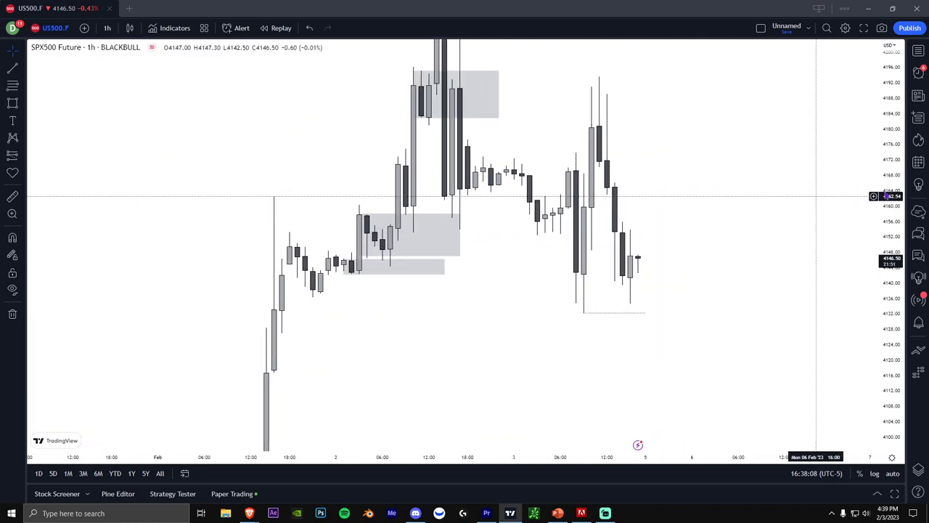
left_click(423, 158)
left_click(436, 174)
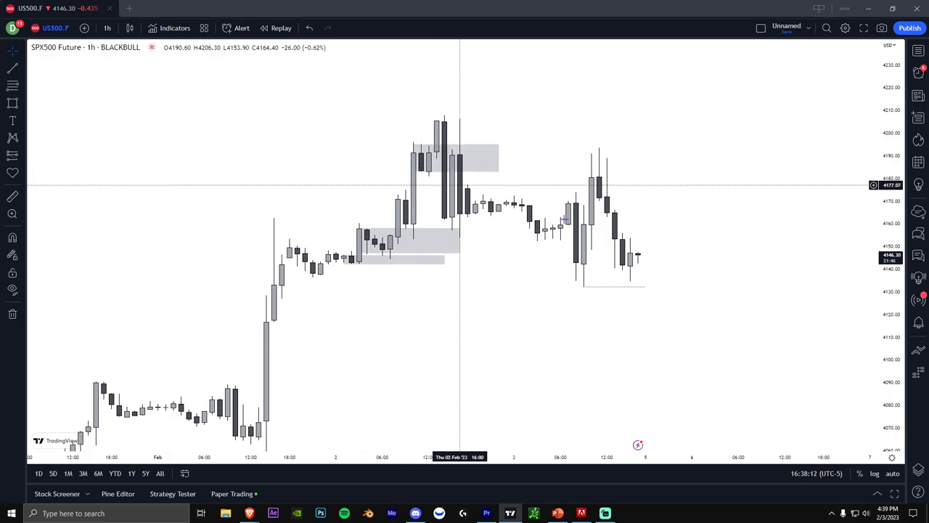
right_click(800, 290)
left_click(836, 451)
- Draw a rectangle from the 31 January 08:00 candle to early 2 February, spanning about 4034–4049
scroll(747, 247, "left", 10)
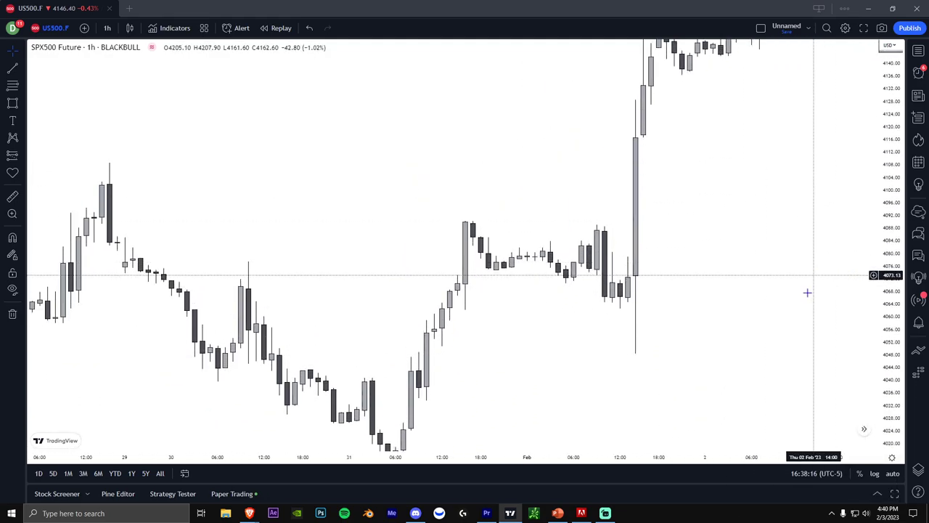
left_click_drag(781, 376, 785, 290)
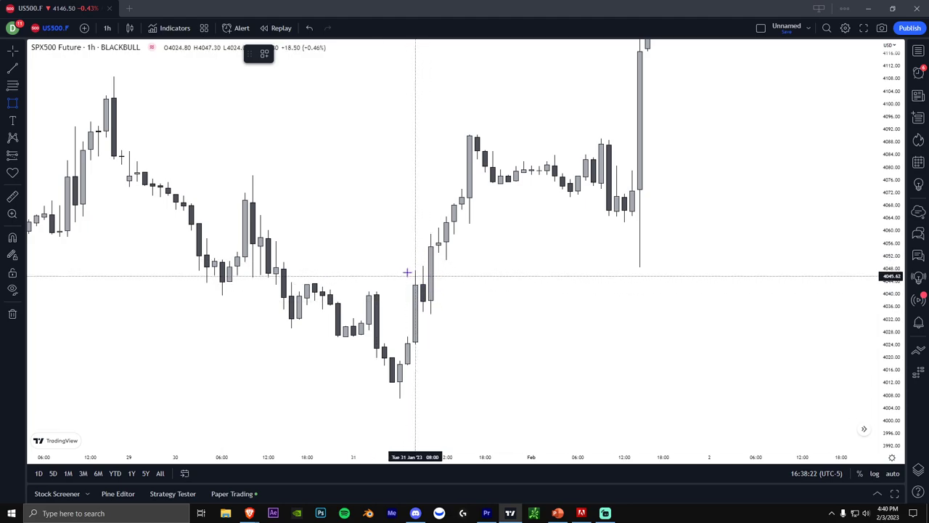
left_click_drag(414, 267, 767, 310)
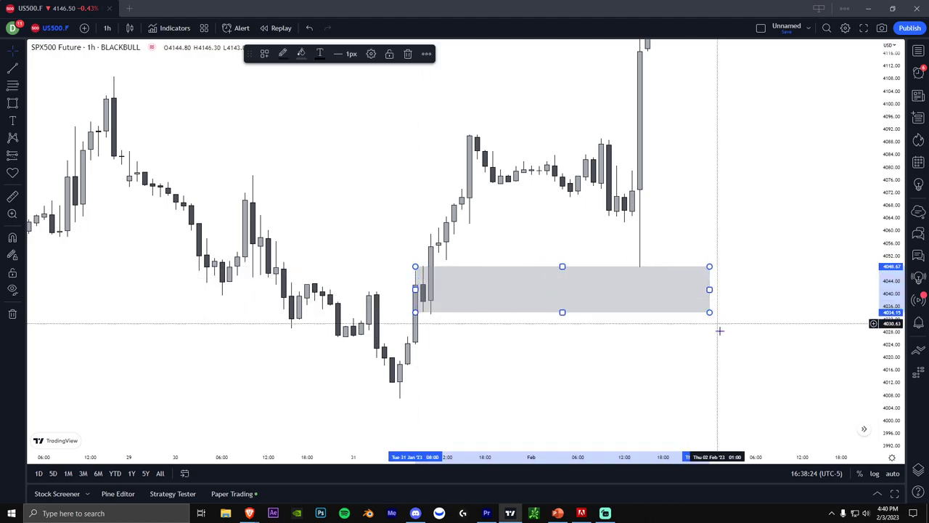
- Draw a rectangle over the 1 February consolidation, starting at the 02:00 candle and spanning about 4072–4081
scroll(653, 254, "up", 3)
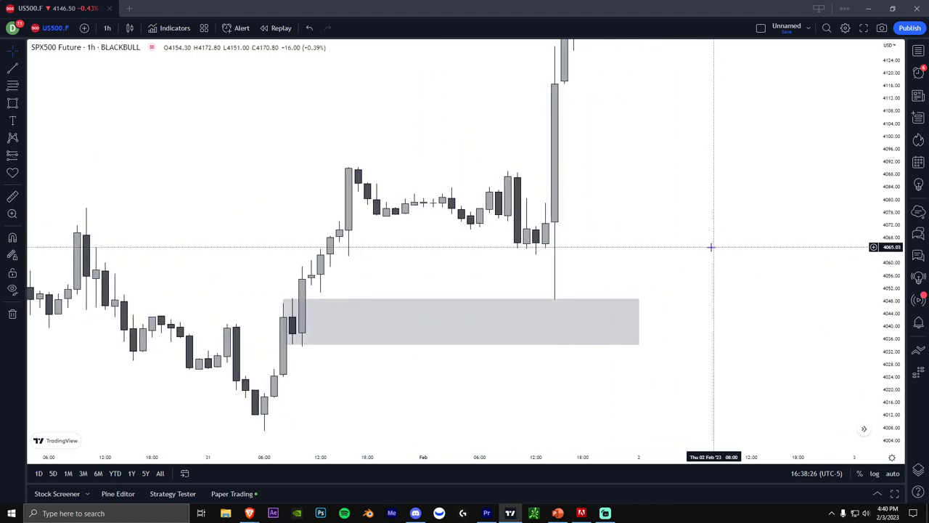
scroll(635, 256, "down", 2)
left_click_drag(882, 295, 879, 259)
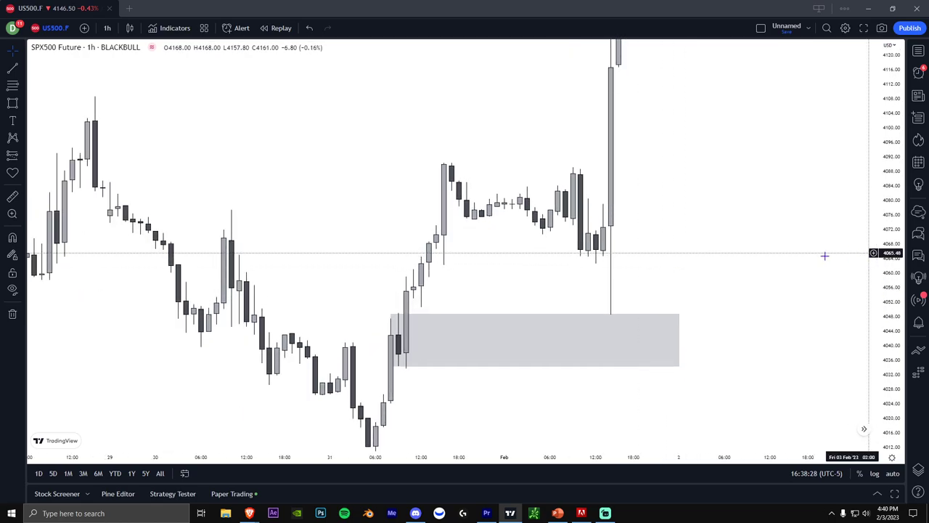
scroll(632, 250, "up", 1)
left_click_drag(409, 225, 401, 225)
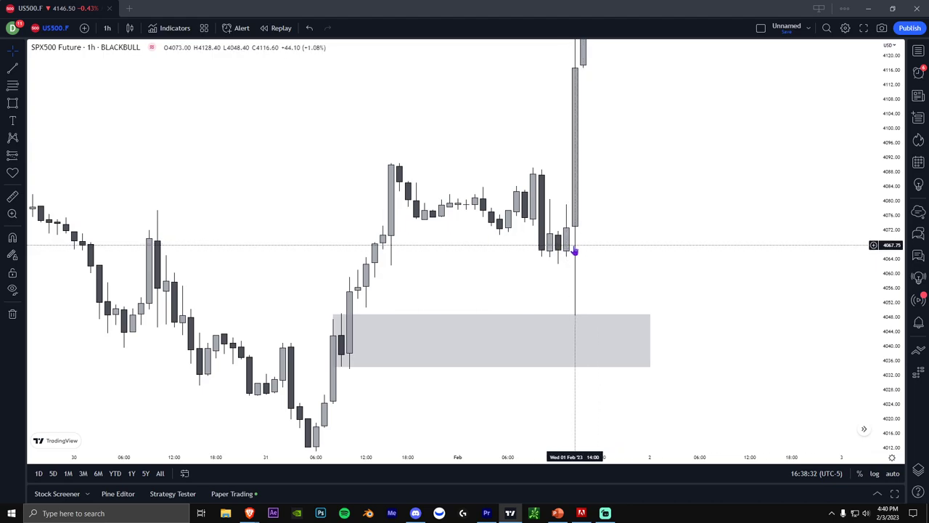
scroll(614, 247, "right", 3)
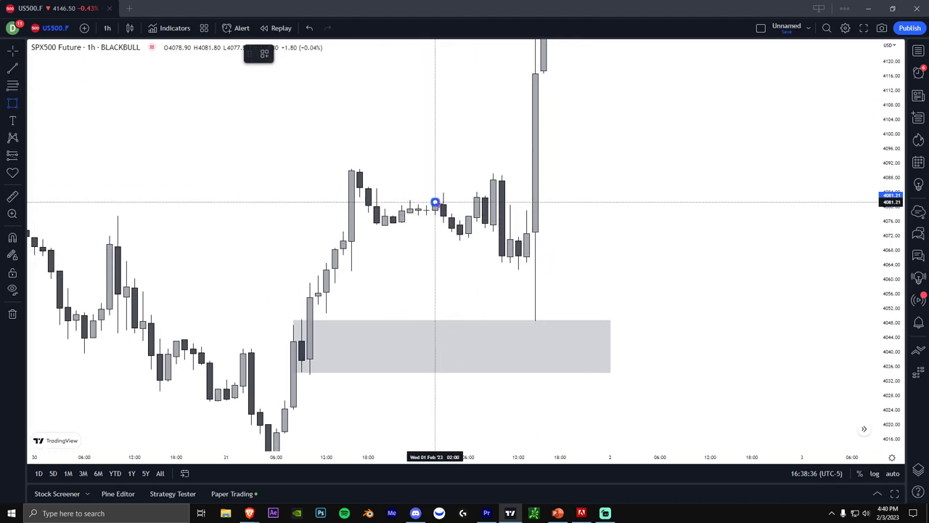
left_click_drag(434, 202, 547, 232)
left_click(561, 249)
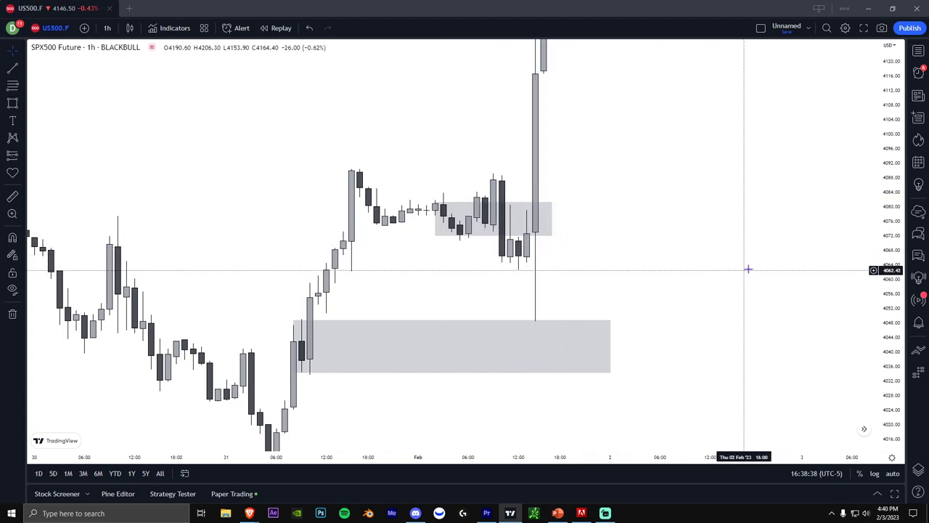
- Draw a retracement from the 31 January 05:00 low, about 4007, up to the swing high at about 4090
left_click_drag(890, 270, 890, 277)
scroll(785, 325, "down", 4)
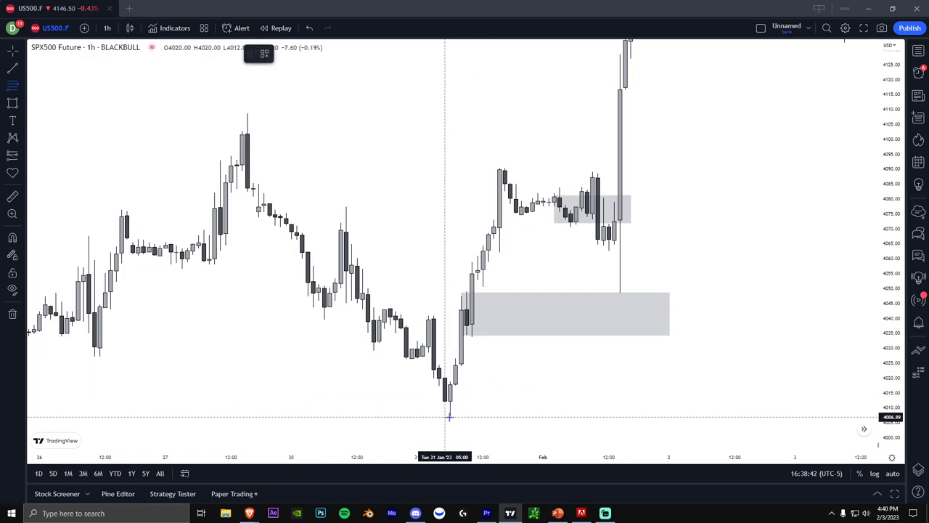
left_click(450, 416)
left_click(707, 167)
left_click(722, 192)
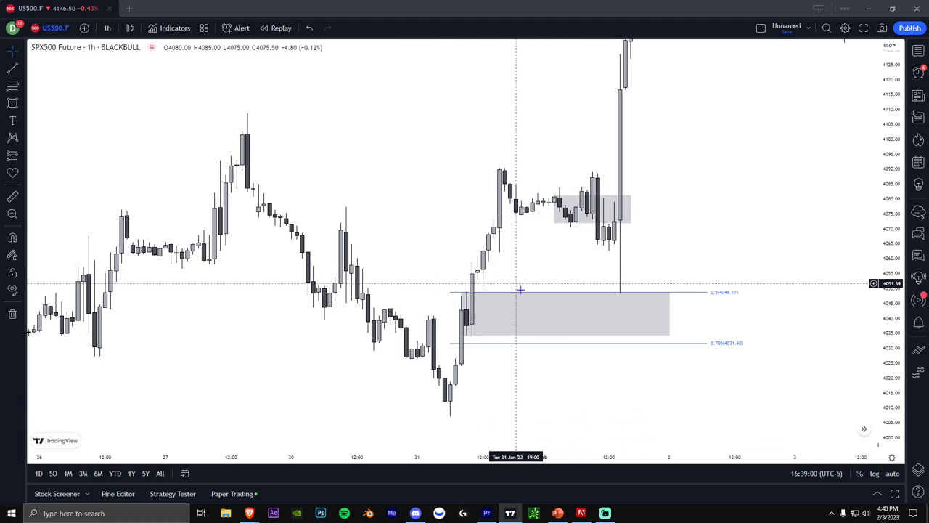
- Draw a rectangle from the 10 January low's base to the start of 12 January, spanning about 3895–3911
left_click_drag(433, 245, 613, 264)
left_click_drag(498, 317, 690, 260)
scroll(580, 316, "left", 4)
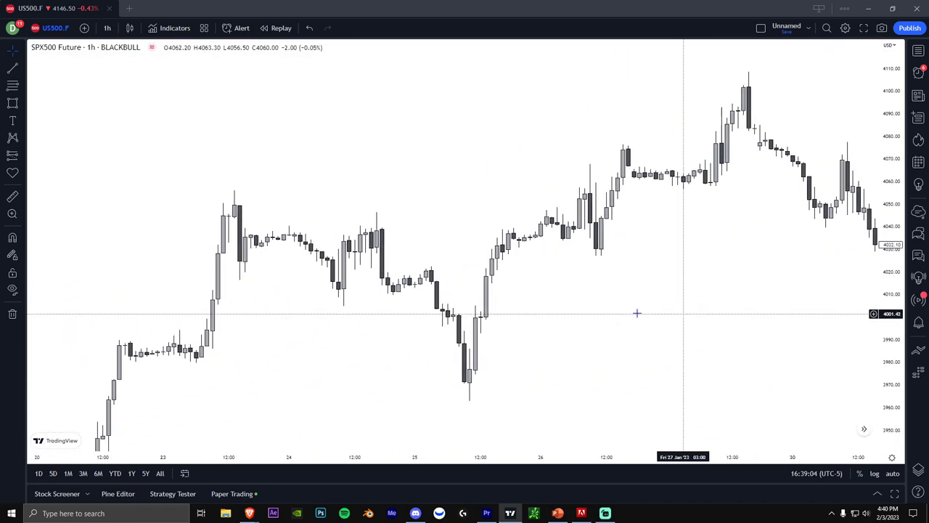
scroll(531, 311, "left", 5)
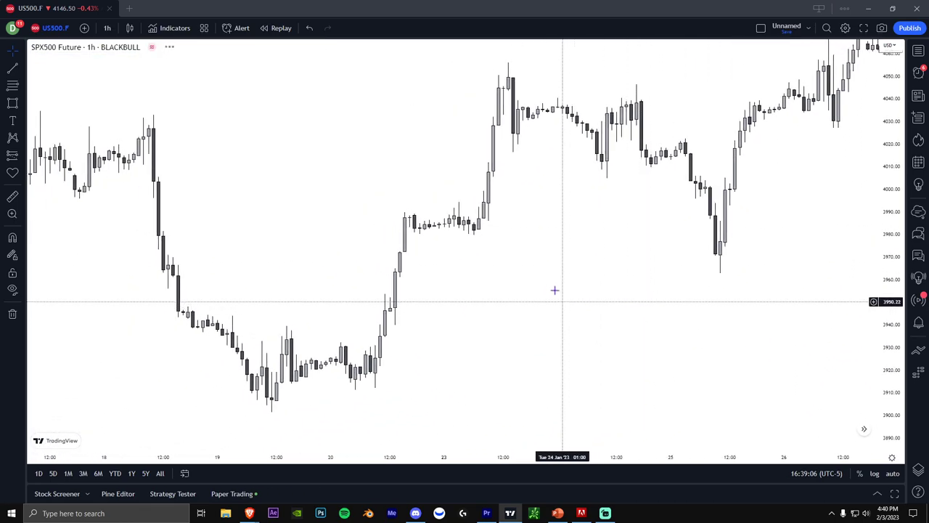
scroll(685, 266, "left", 6)
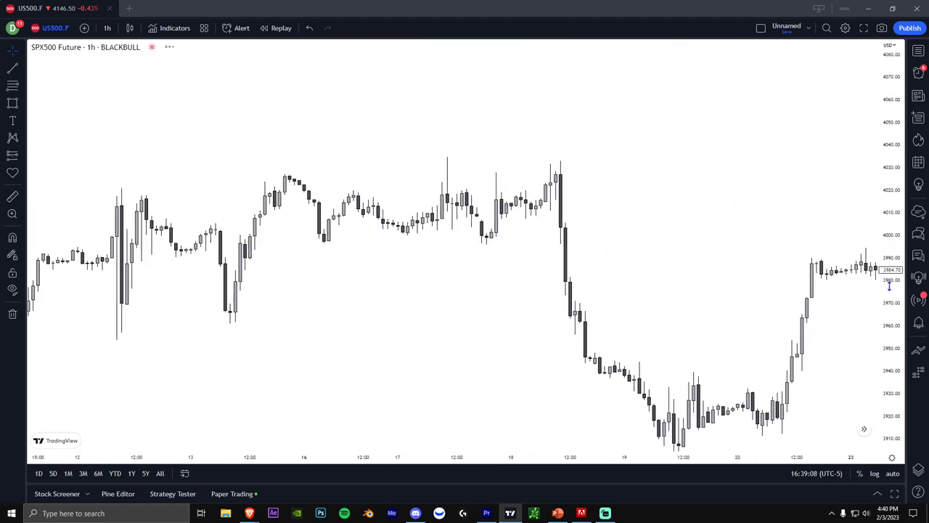
scroll(569, 310, "left", 6)
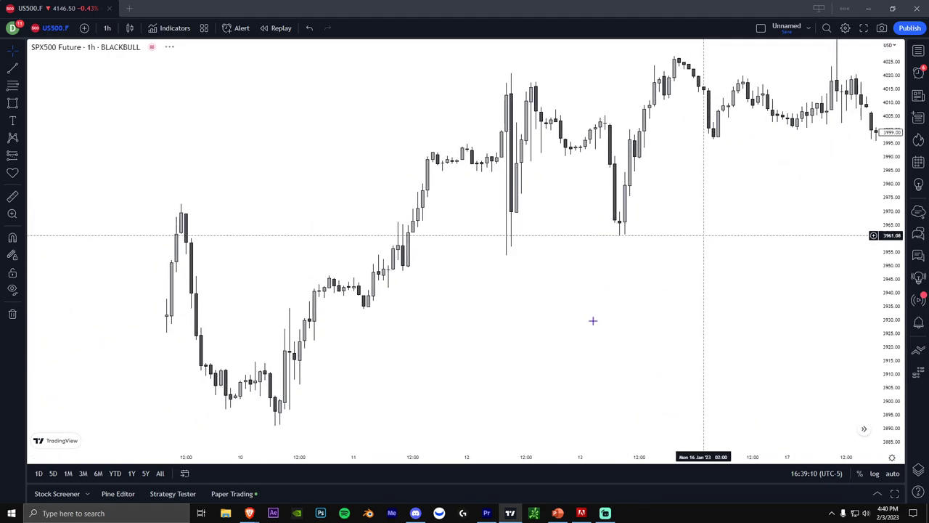
scroll(419, 234, "up", 3)
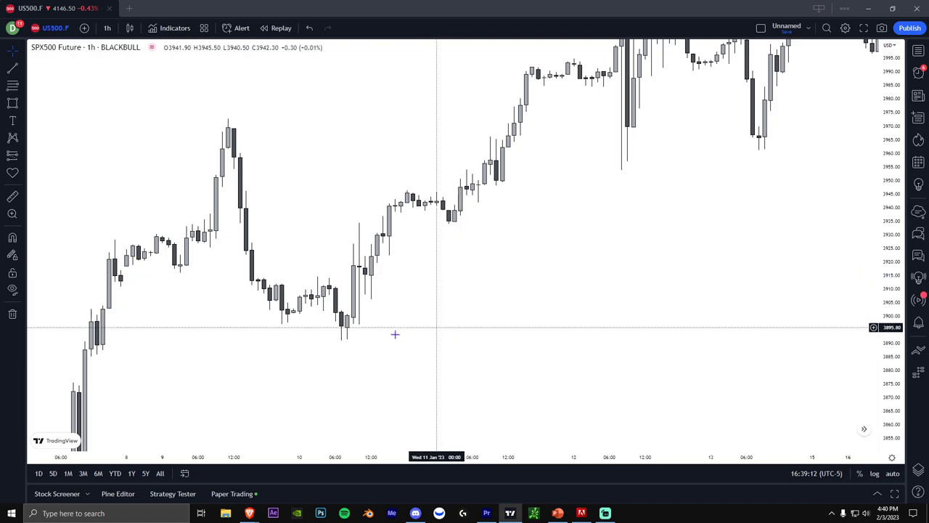
left_click(325, 284)
left_click(575, 328)
left_click(464, 353)
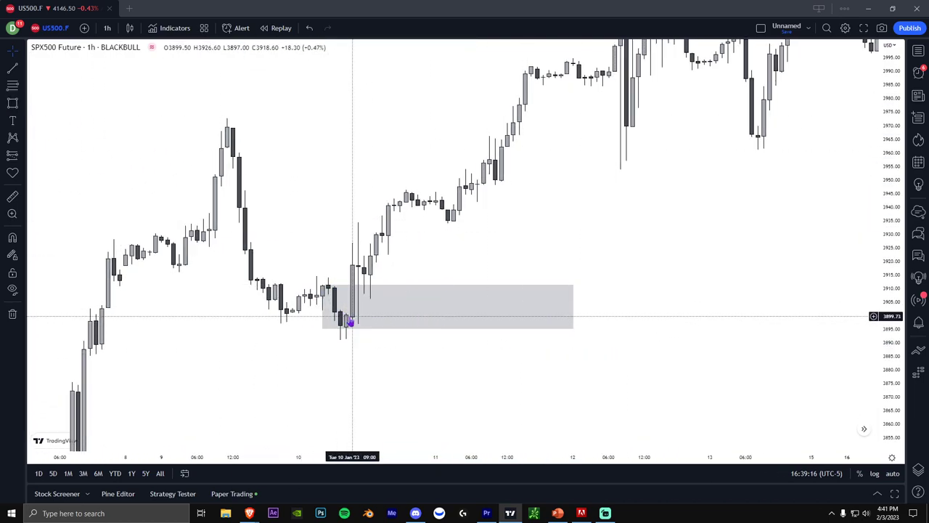
- Draw three rectangles from the 10 and 11 January pullback candles, spanning about 3913–3918, 3934–3943 and 3947–3958
left_click_drag(352, 265, 524, 279)
left_click(12, 102)
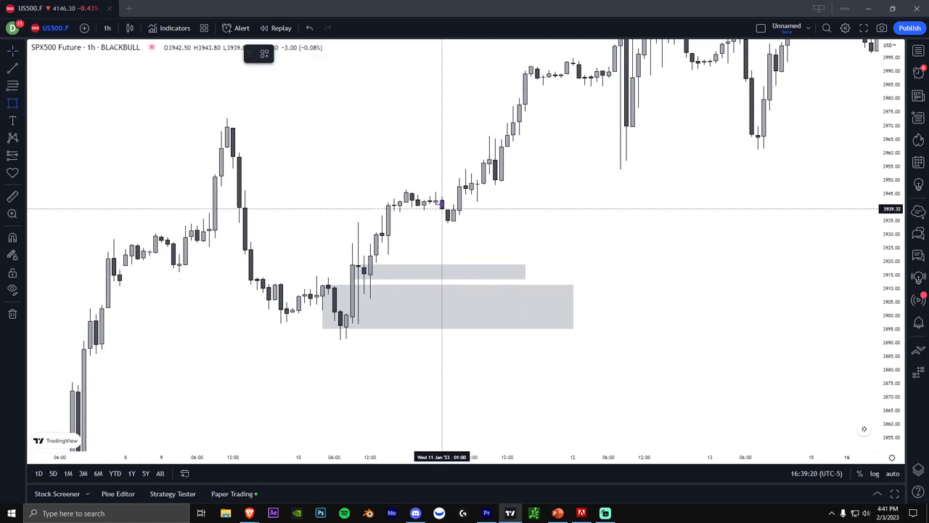
mouse_move(436, 199)
left_mouse_down()
mouse_move(578, 224)
mouse_move(480, 273)
left_mouse_up()
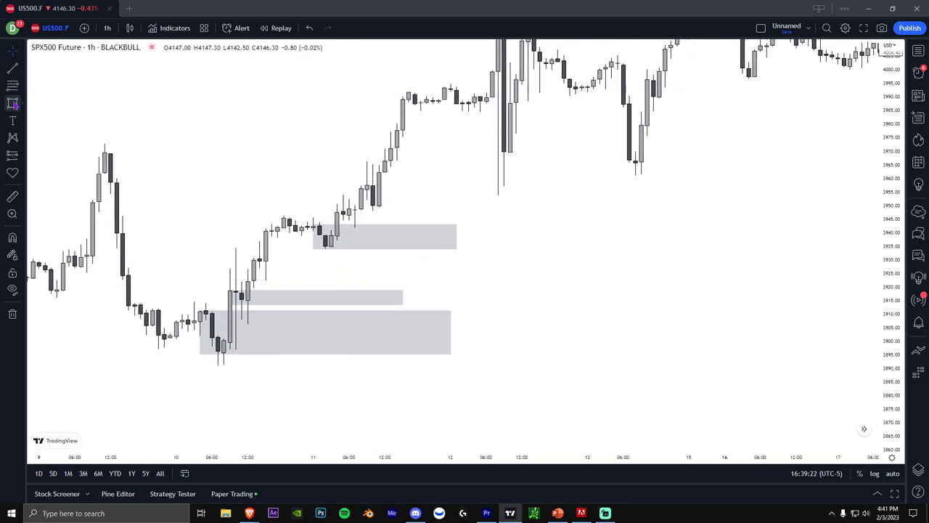
mouse_move(365, 187)
left_mouse_down()
mouse_move(689, 212)
mouse_move(600, 331)
left_mouse_up()
scroll(513, 242, "up", 2)
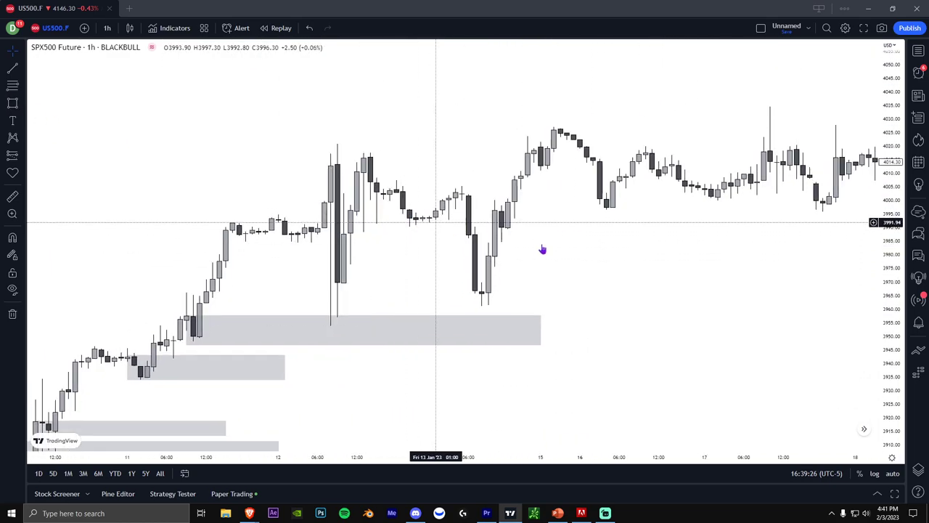
- Draw a horizontal trend line from the 12 January 09:00 high, about 4021, to early 13 January
left_click_drag(901, 288, 899, 259)
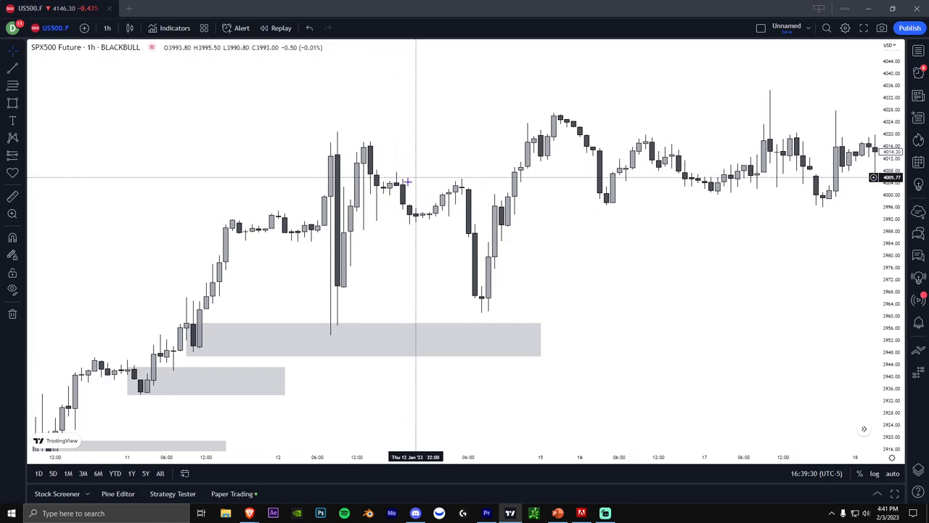
left_click_drag(421, 175, 379, 170)
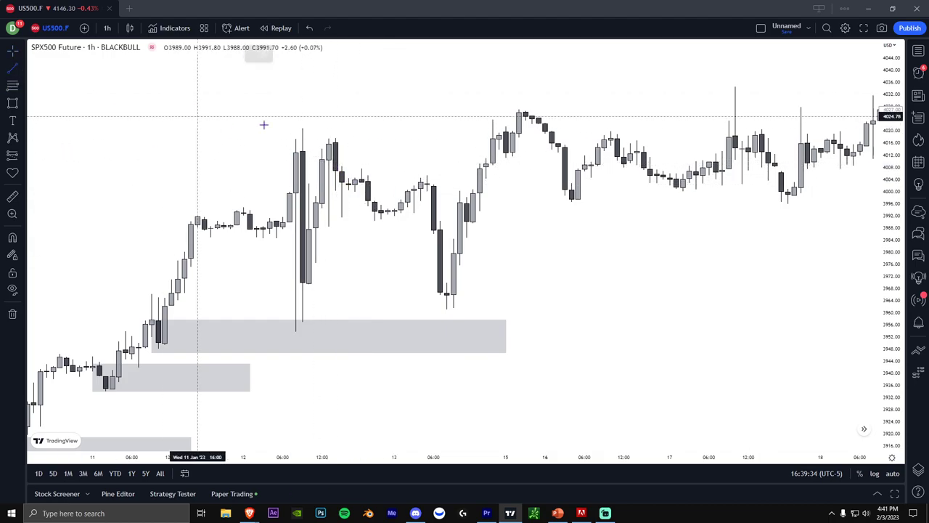
left_click_drag(302, 127, 407, 127)
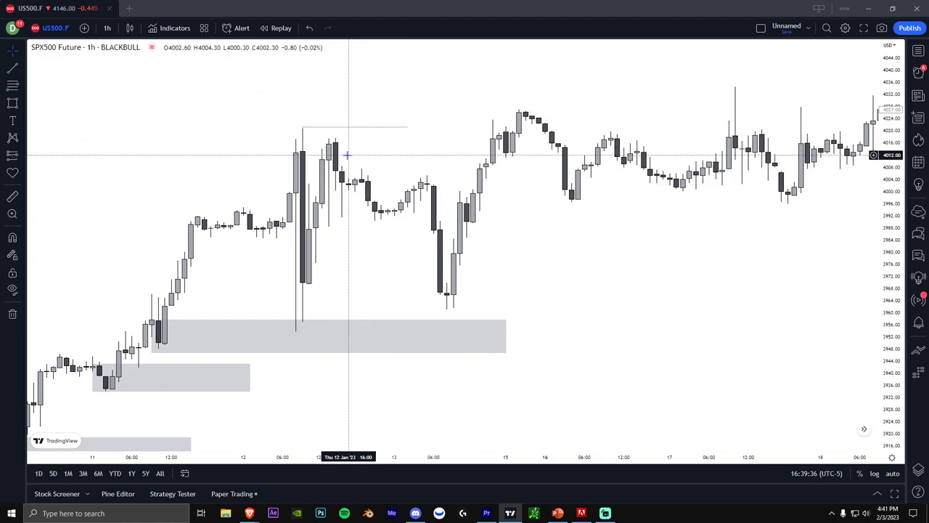
- Draw a horizontal trend line from the 12 January 19:00 high, about 4008, to the 13 January 06:00 candle
left_click_drag(414, 160, 397, 161)
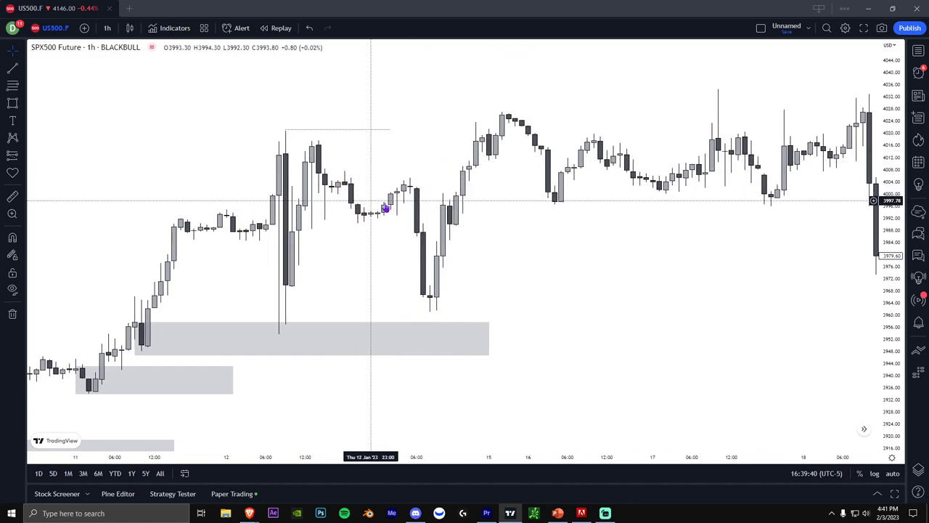
left_click_drag(889, 288, 889, 243)
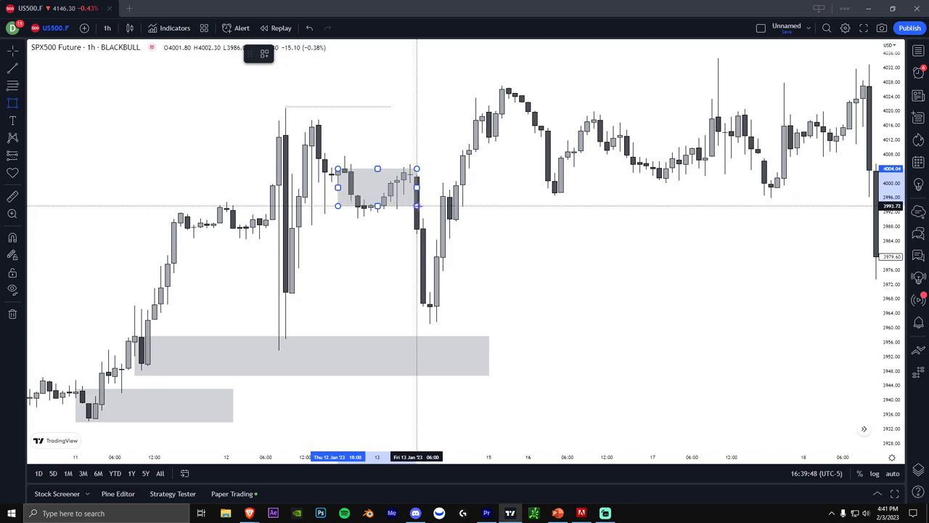
left_click(359, 201)
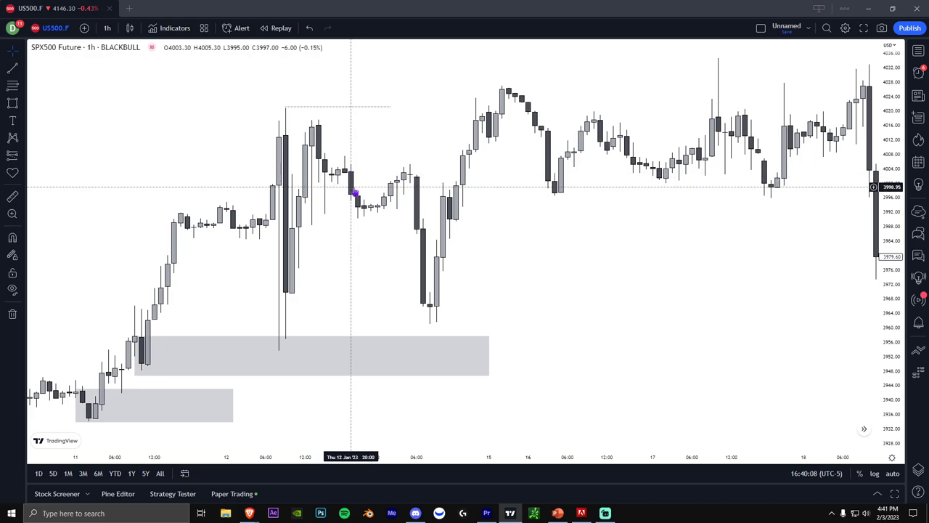
left_click(416, 157)
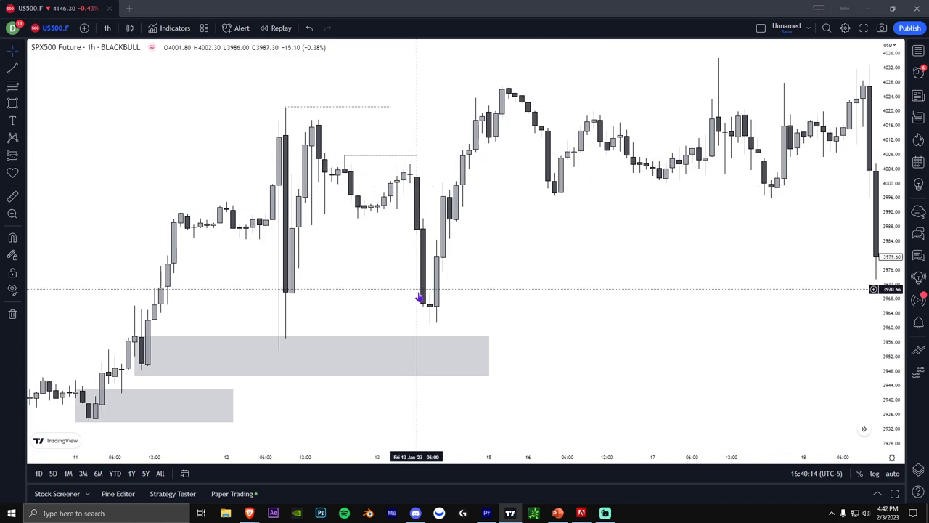
- Draw a rectangle from the 13 January 10:00 candle to early 19 January, spanning about 3984–3999
left_click_drag(417, 312, 379, 330)
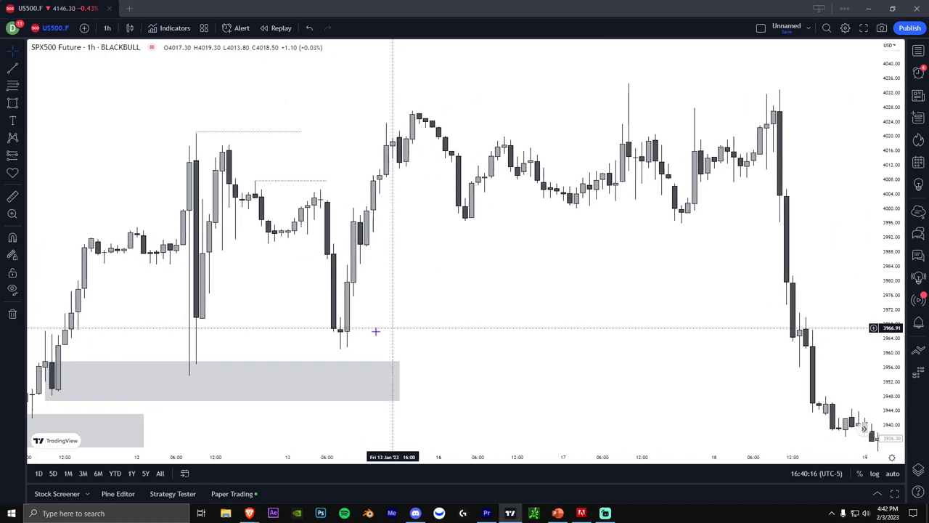
left_click(12, 106)
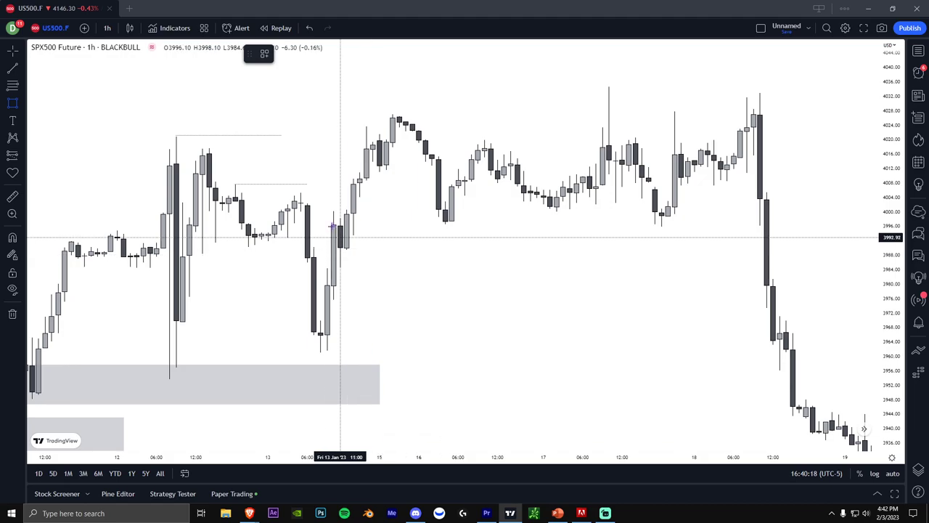
mouse_move(332, 216)
left_mouse_down()
mouse_move(556, 265)
mouse_move(695, 270)
left_mouse_up()
scroll(597, 315, "up", 1)
scroll(464, 309, "up", 2)
left_click_drag(527, 334, 414, 293)
scroll(447, 268, "down", 2)
left_click_drag(588, 229, 753, 228)
scroll(641, 251, "right", 3)
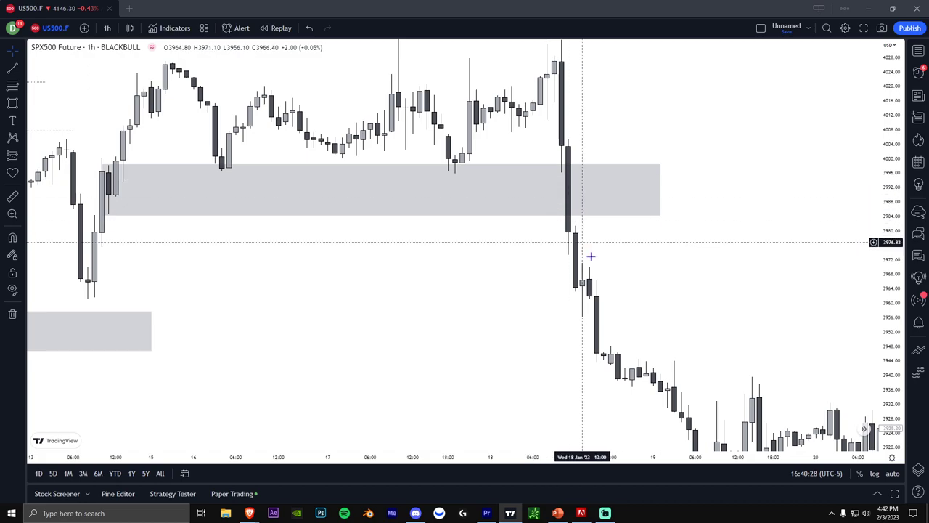
- Review the price action from 19 January back through the early January and late December swings
left_click_drag(655, 286, 566, 189)
scroll(692, 253, "down", 3)
left_click_drag(636, 285, 726, 346)
left_click_drag(487, 275, 854, 191)
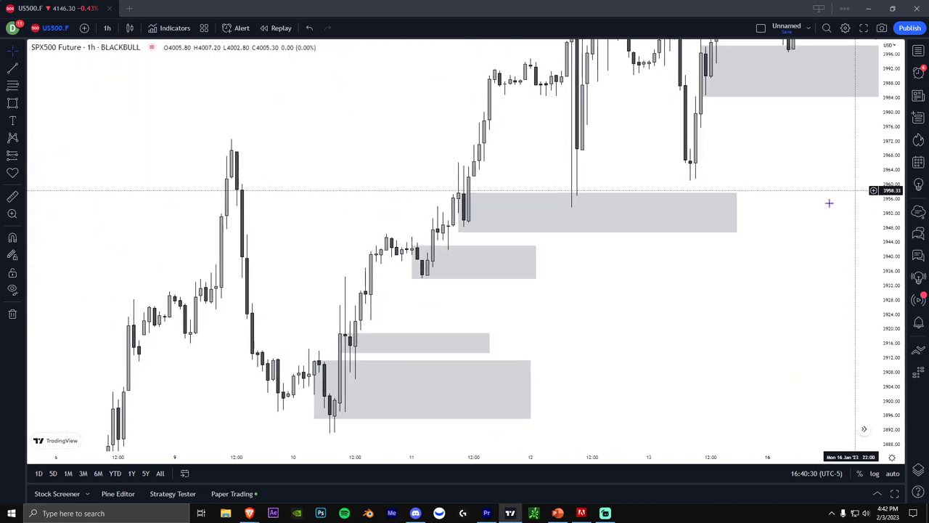
scroll(671, 205, "left", 10)
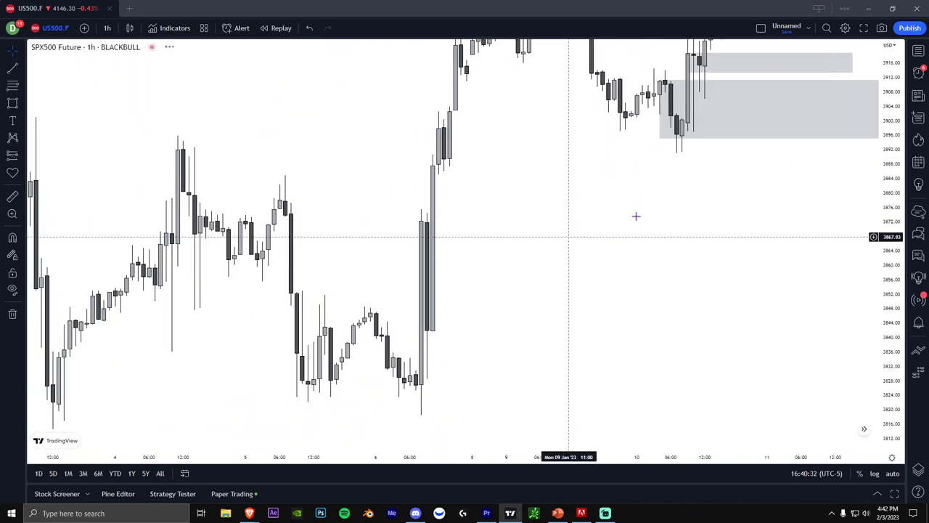
scroll(613, 224, "left", 15)
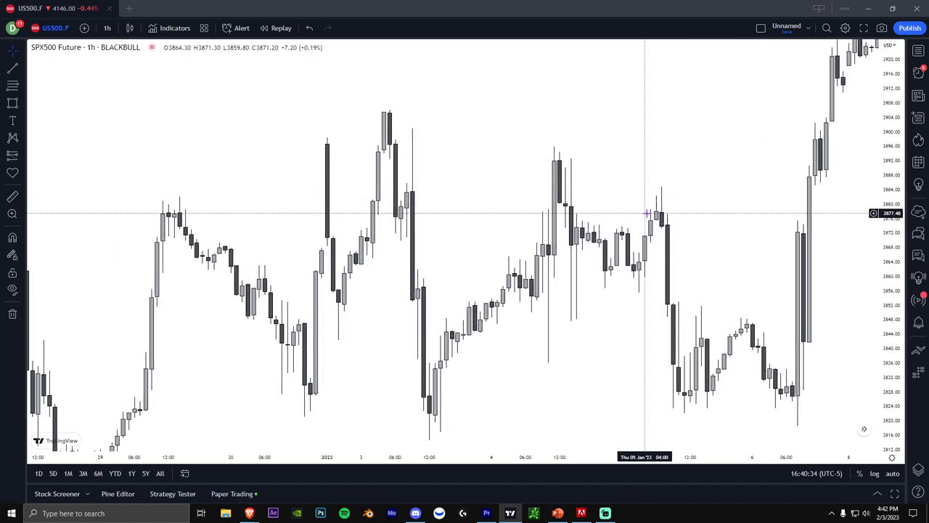
scroll(651, 215, "up", 1)
left_click_drag(887, 255, 886, 278)
scroll(464, 243, "up", 2)
left_click_drag(454, 243, 560, 235)
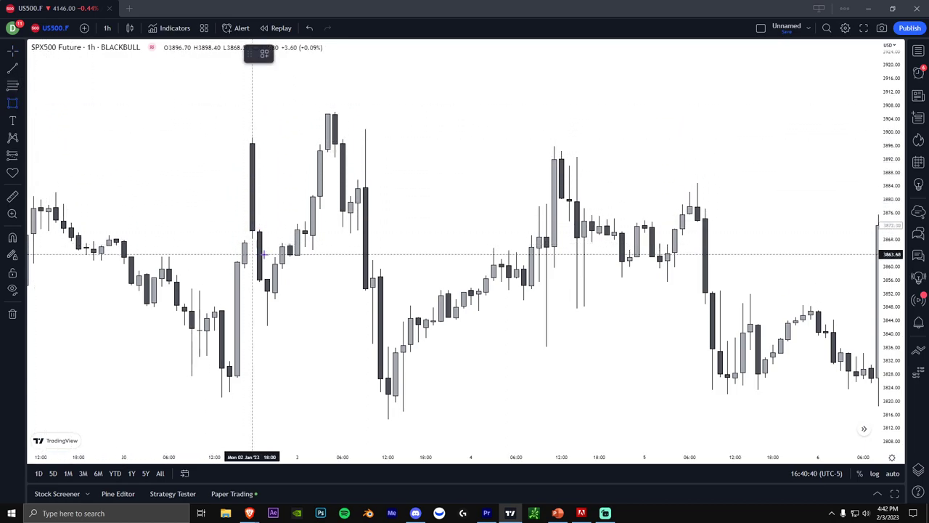
left_click_drag(282, 243, 387, 264)
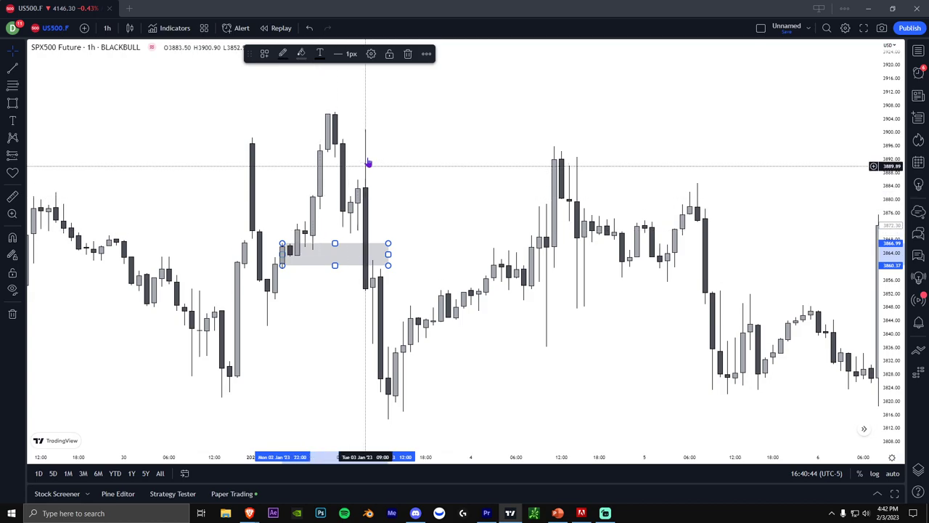
right_click(413, 228)
left_click(457, 443)
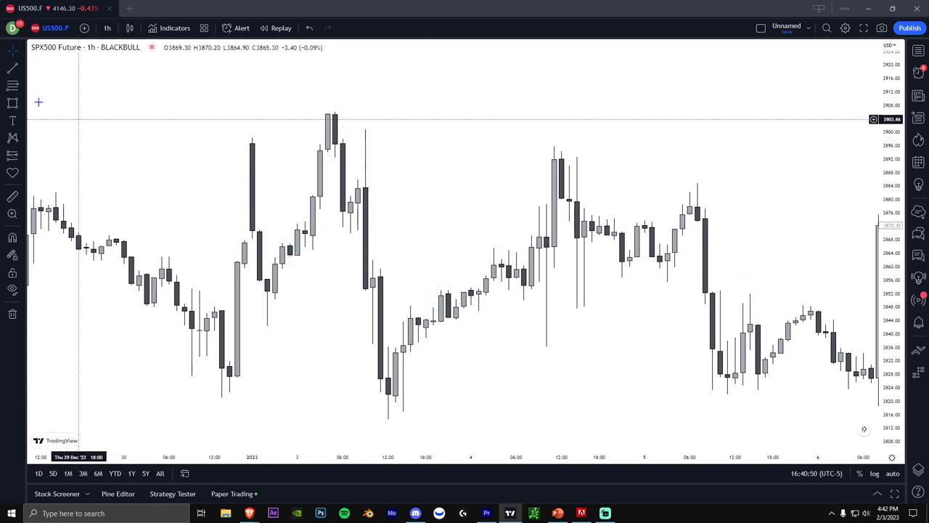
- Draw a thin rectangle from the 2 January 22:00 candle to the afternoon of 3 January, spanning about 3863–3867
left_click_drag(282, 245, 403, 256)
left_click(416, 283)
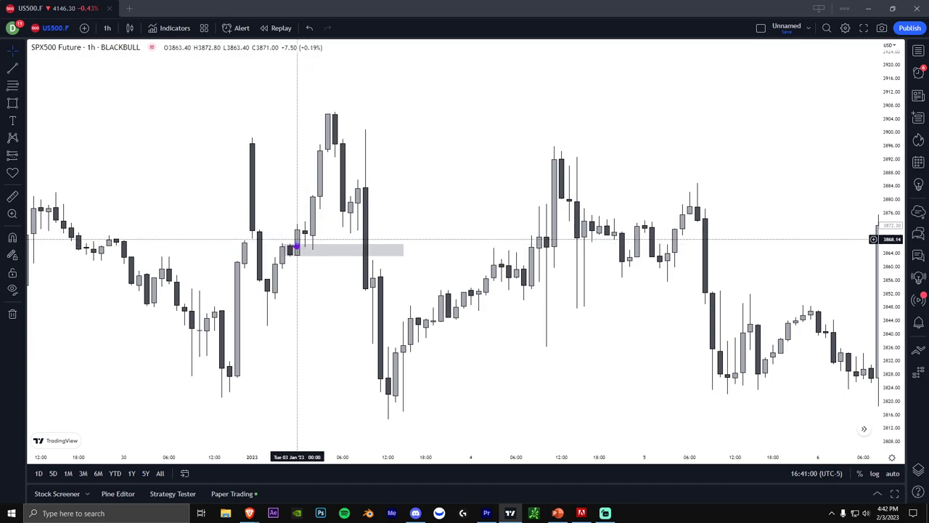
- Draw a rectangle from the 20 December 06:00 candle to late that day, spanning about 3832–3843
scroll(371, 244, "left", 10)
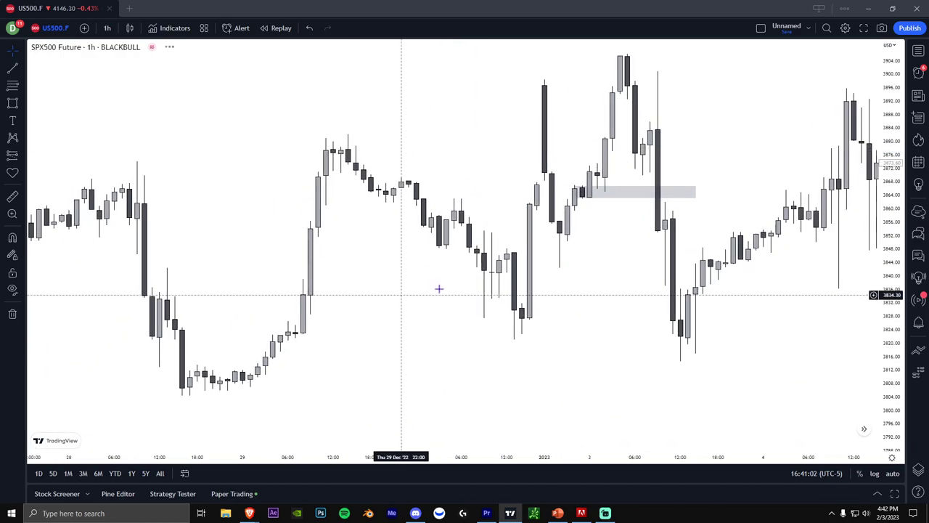
scroll(578, 255, "left", 4)
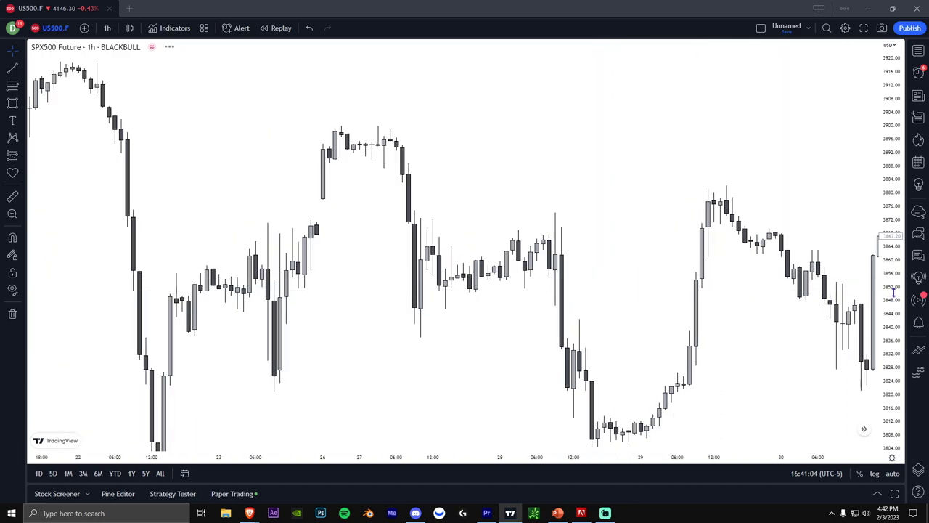
scroll(707, 319, "left", 8)
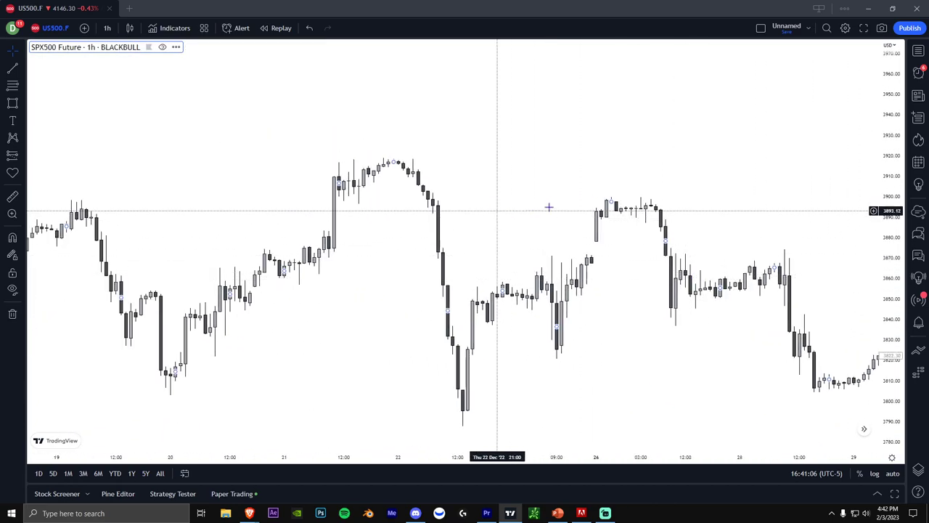
scroll(529, 274, "left", 6)
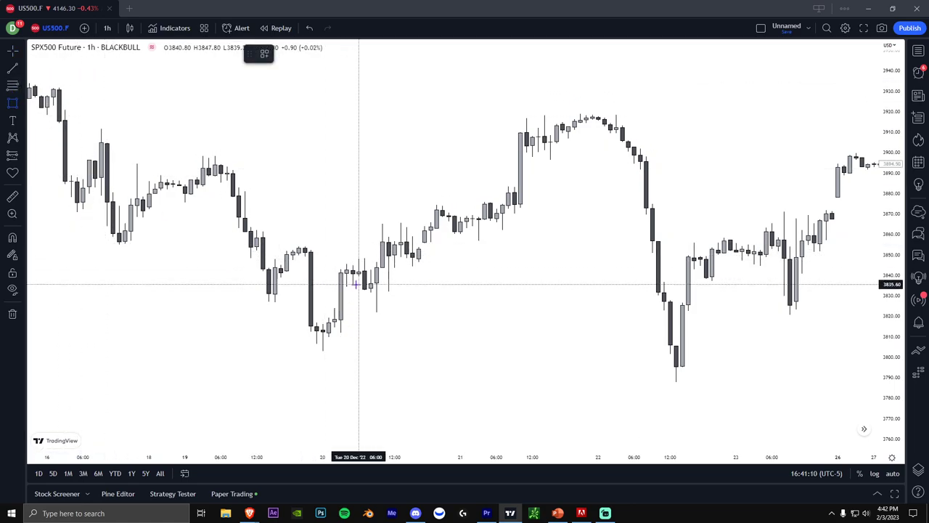
left_click_drag(357, 271, 447, 290)
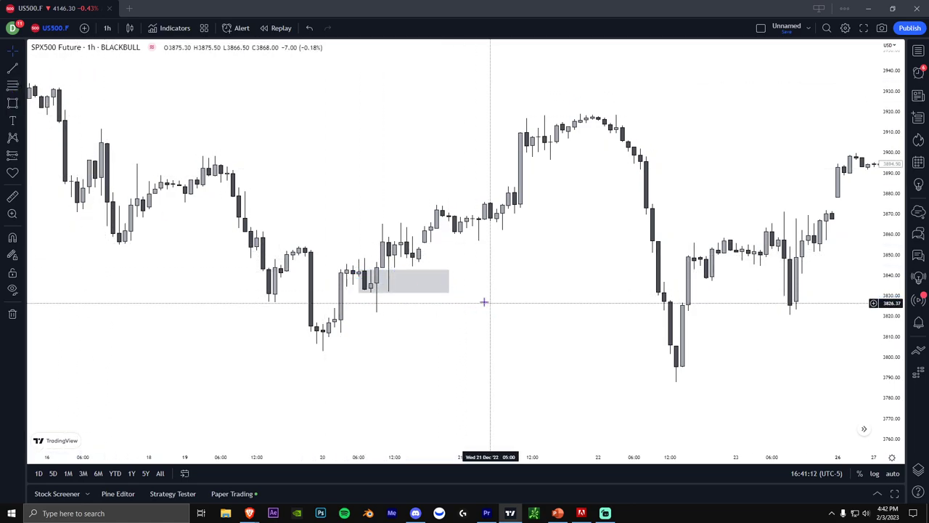
- Draw rectangles from the 20 December 13:00 candle at about 3847–3857 and from the 19:00 candle at about 3860–3872
left_click(13, 103)
left_click_drag(402, 240, 490, 259)
left_click(13, 104)
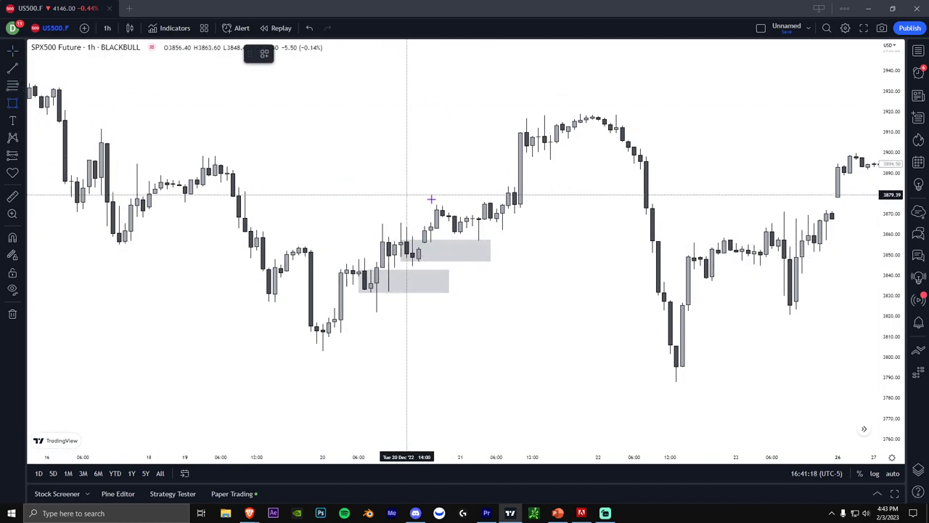
left_click_drag(436, 209, 550, 234)
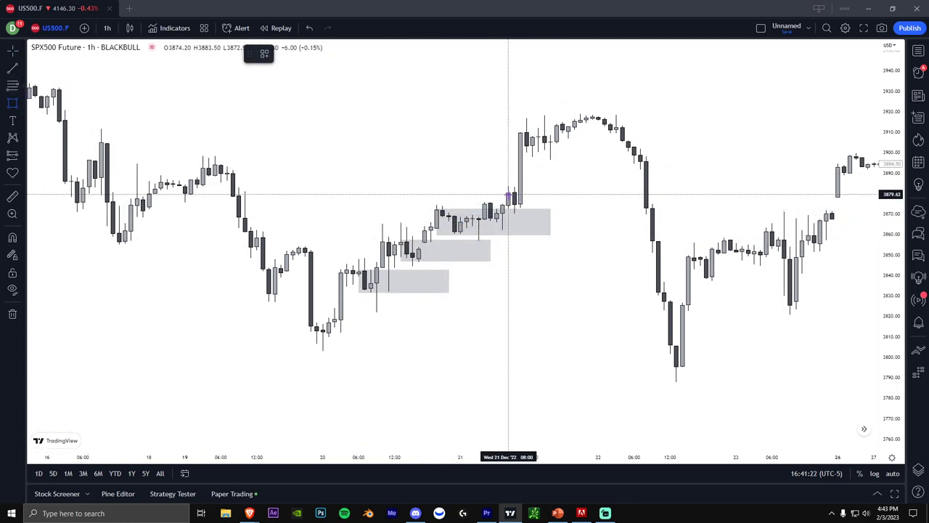
- Draw a rectangle from the 21 December 08:00 candle to later that day, spanning about 3871–3883
left_click_drag(508, 188, 574, 210)
scroll(585, 249, "up", 1)
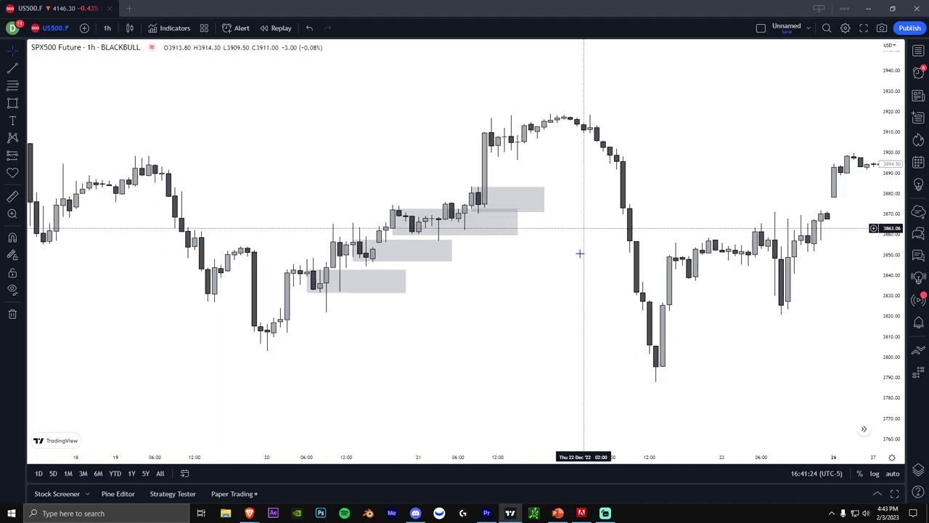
left_click(106, 28)
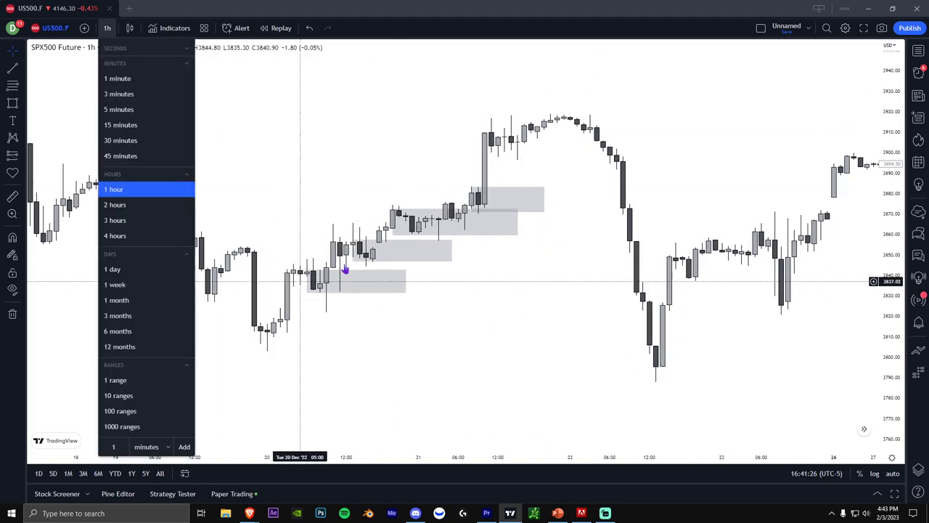
left_click(360, 190)
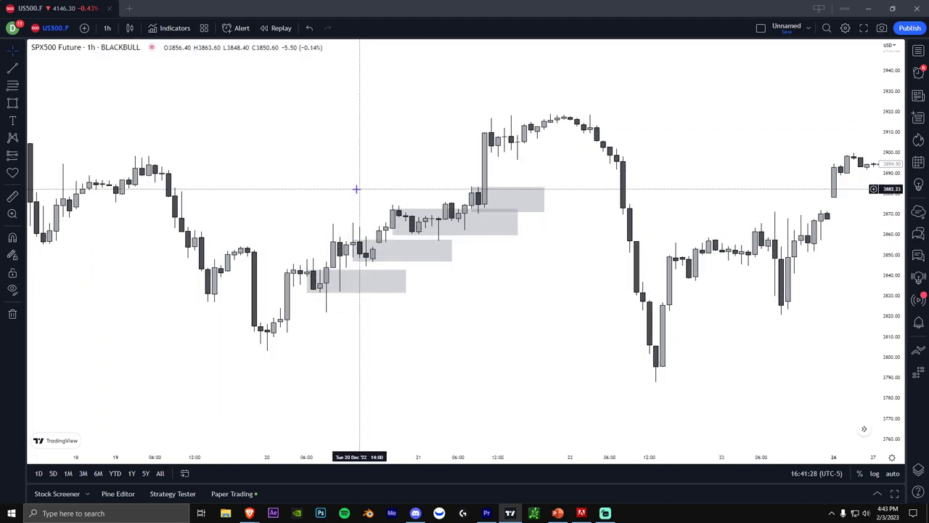
- Remove all drawings from the chart
scroll(346, 195, "down", 2)
left_click_drag(398, 199, 450, 204)
right_click(406, 217)
left_click(450, 433)
- Draw a rectangle from the 19 December 11:00 candle to the start of 20 December, spanning about 3852–3862
left_click(12, 104)
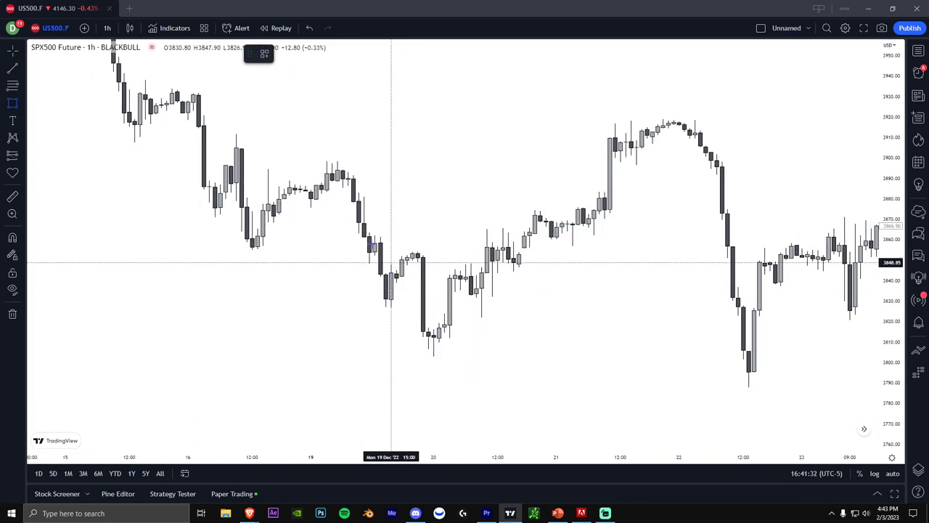
left_click_drag(370, 235, 433, 254)
left_click(433, 255)
left_click(446, 266)
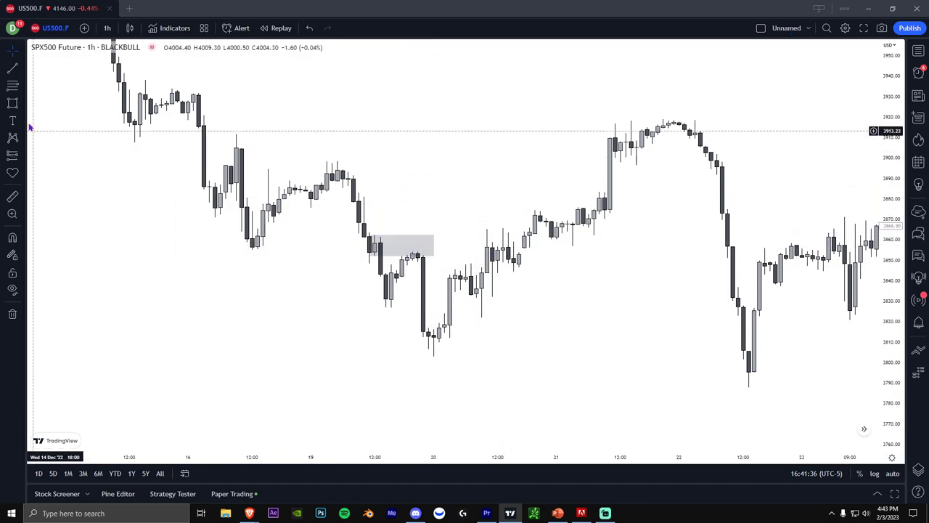
- Extend the 19 December rectangle forward in time to late 20 December
left_click_drag(566, 295, 587, 313)
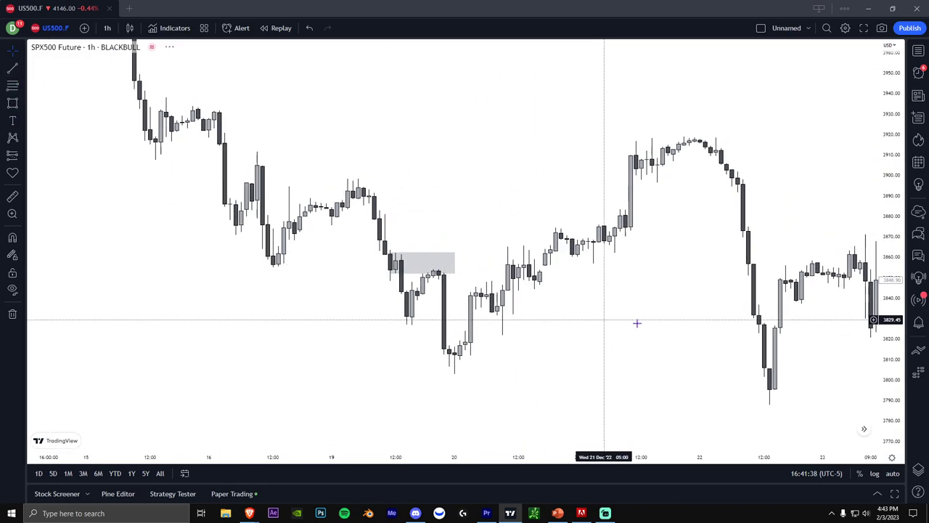
left_click_drag(889, 290, 889, 353)
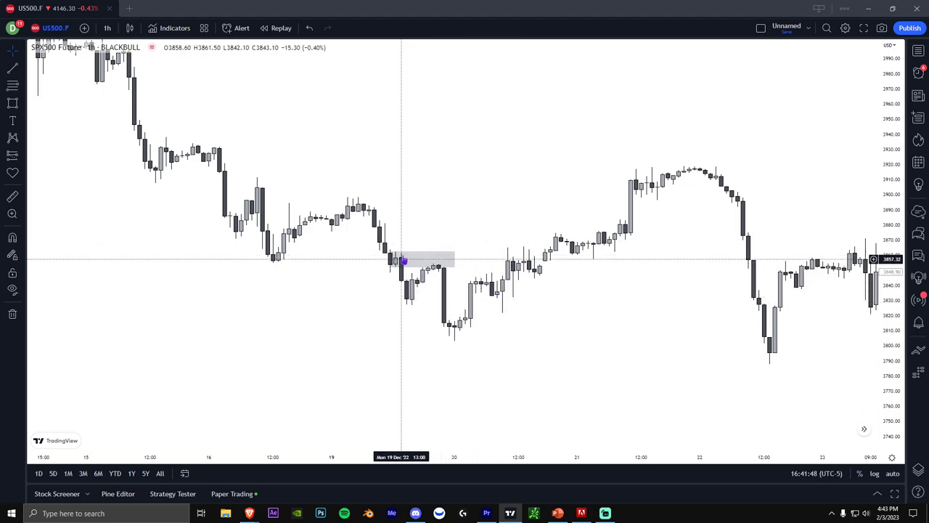
left_click(496, 266)
left_click(583, 281)
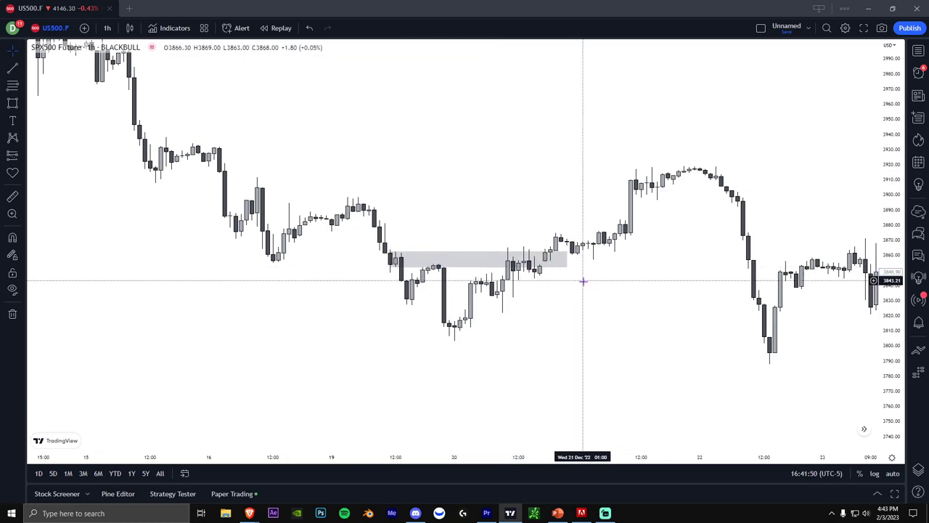
- Review the price action before the rectangle, back through the mid-December decline and the 13 December spike
left_click_drag(583, 283, 549, 292)
scroll(491, 241, "down", 1)
scroll(494, 241, "down", 3)
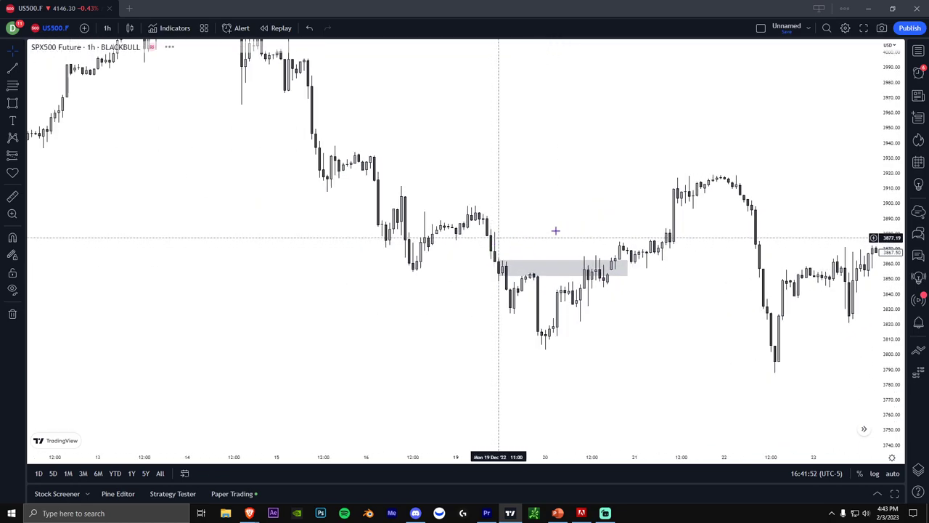
left_click_drag(598, 207, 767, 249)
left_click_drag(649, 199, 663, 285)
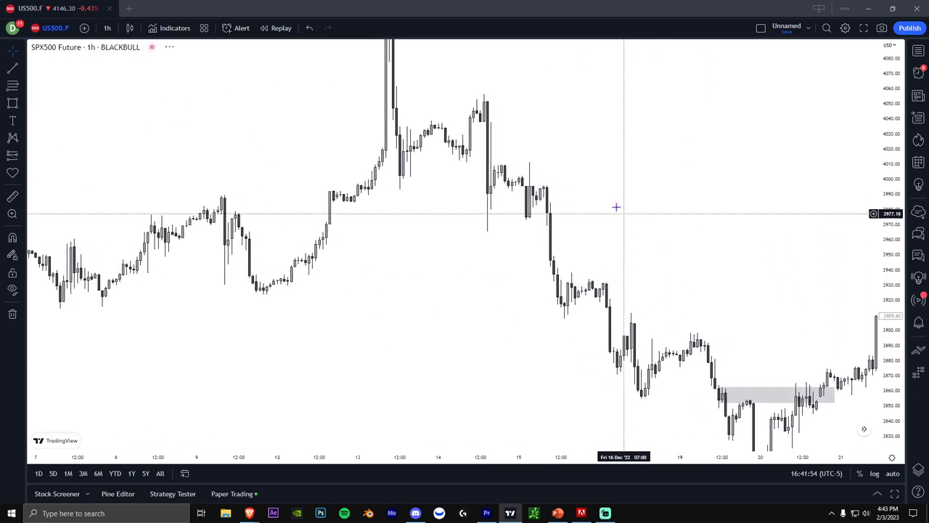
left_click_drag(570, 173, 624, 258)
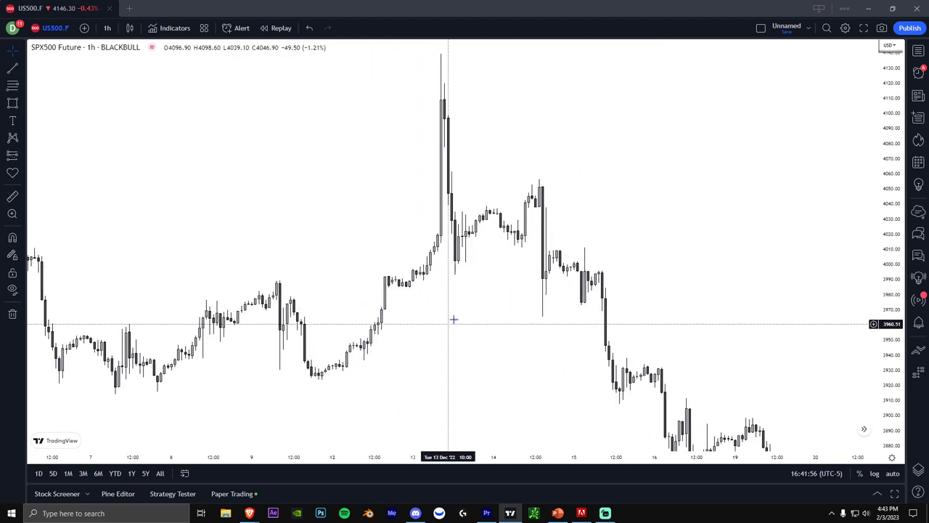
scroll(472, 297, "left", 5)
scroll(653, 317, "up", 2)
left_click_drag(641, 318, 845, 370)
scroll(762, 332, "up", 2)
left_click_drag(696, 379, 374, 378)
scroll(608, 317, "up", 2)
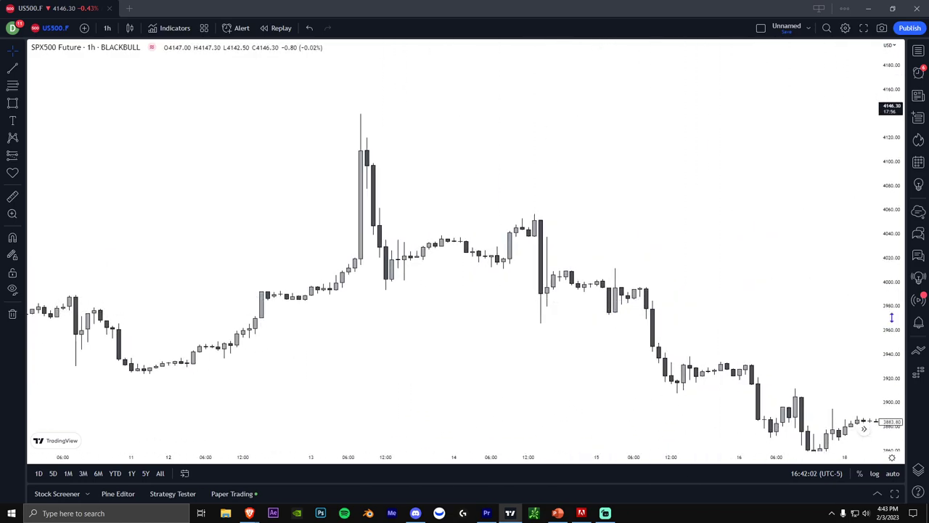
left_click_drag(892, 322, 730, 294)
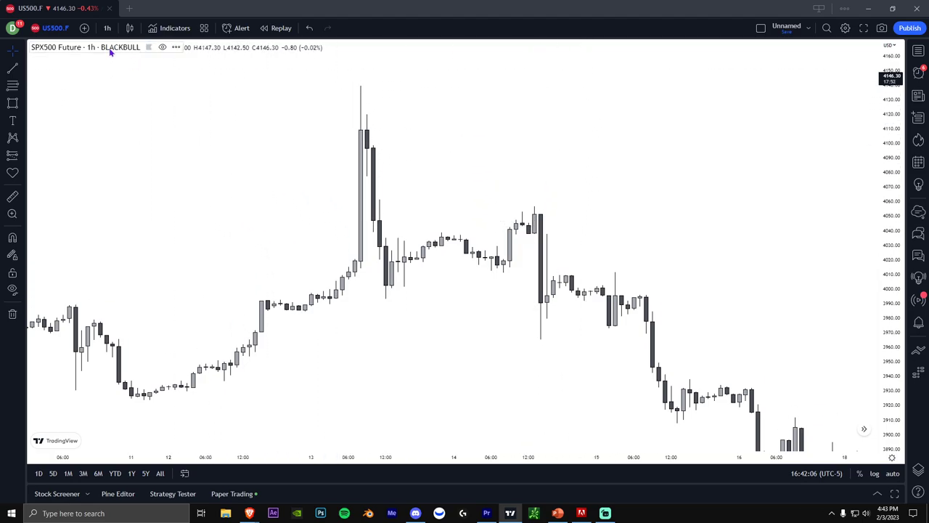
- Draw a rectangle from the 2 February 04:00 candle to 14:00 at about 4145–4157, and a line along the 07:00 candle's low to the same end
scroll(675, 279, "down", 4)
left_click_drag(748, 296, 207, 259)
left_click_drag(777, 257, 196, 223)
left_click_drag(755, 236, 294, 222)
scroll(679, 273, "right", 15)
scroll(116, 339, "left", 3)
scroll(478, 334, "up", 3)
left_click_drag(424, 331, 804, 363)
left_click_drag(884, 331, 868, 239)
scroll(715, 324, "up", 5)
left_click_drag(569, 312, 472, 317)
left_click(16, 109)
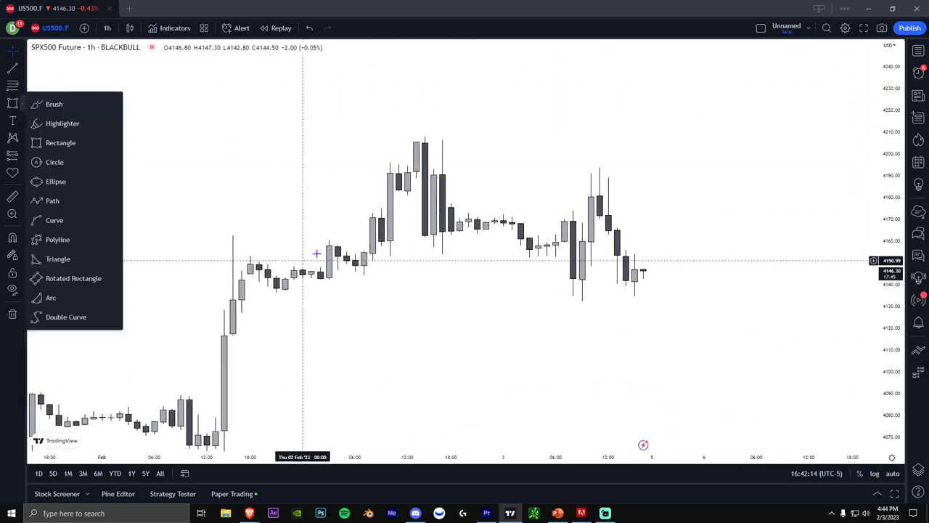
left_click(45, 142)
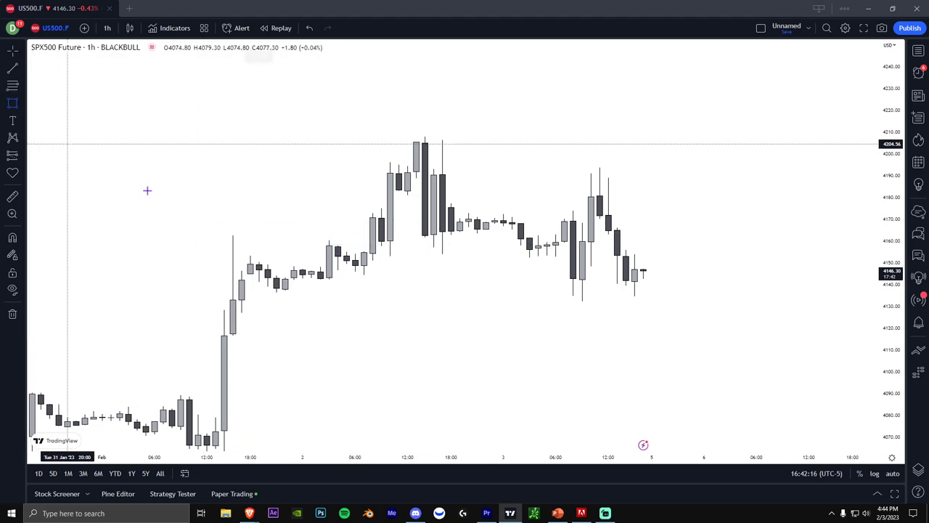
left_click_drag(336, 247, 425, 272)
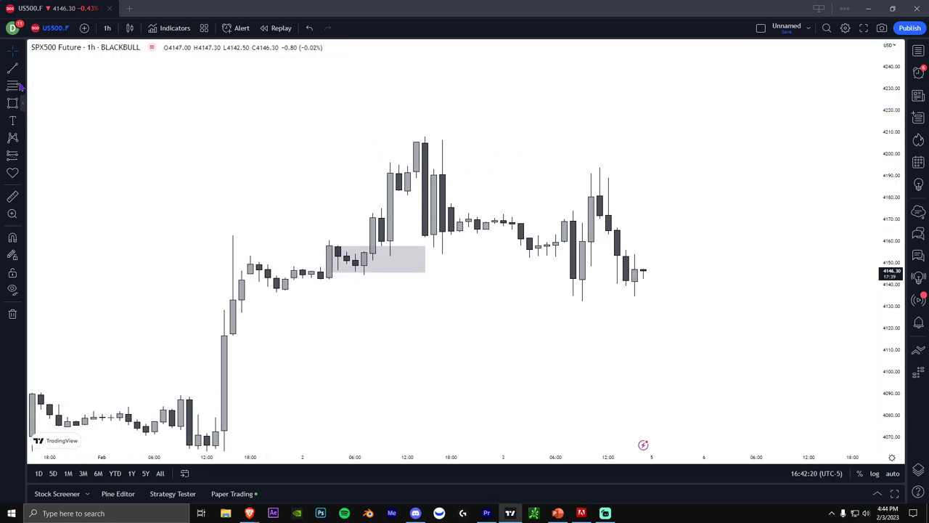
left_click(426, 274)
left_click_drag(292, 353, 298, 309)
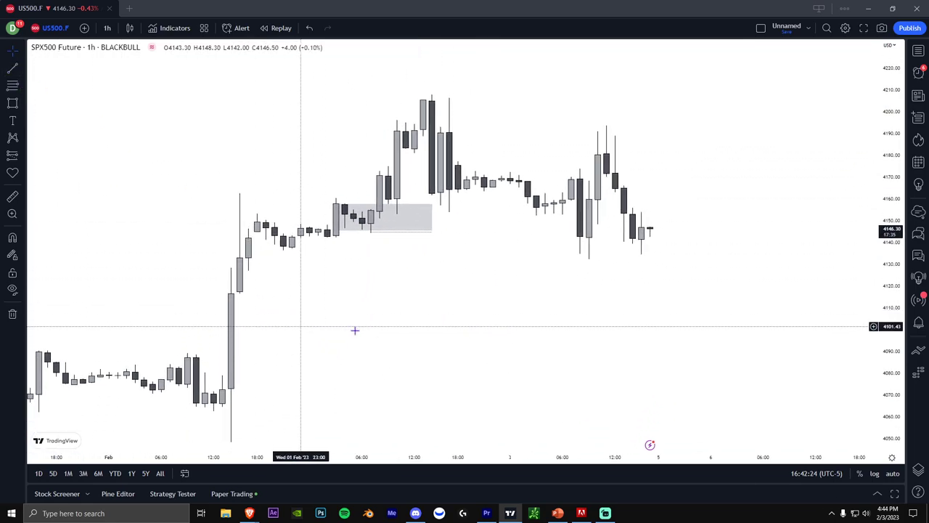